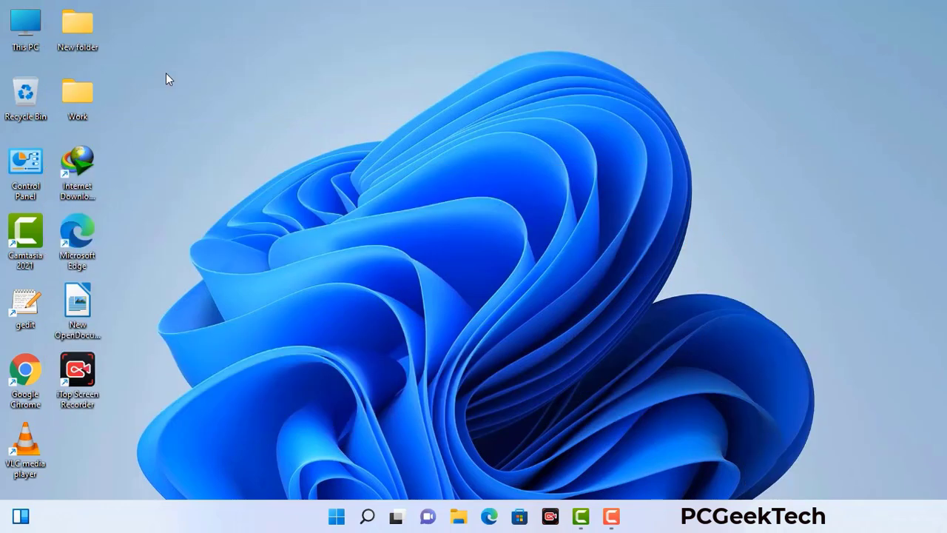
Step: Open System Configuration by running msconfig from the Run dialog
{"action": "key", "text": "super+r"}
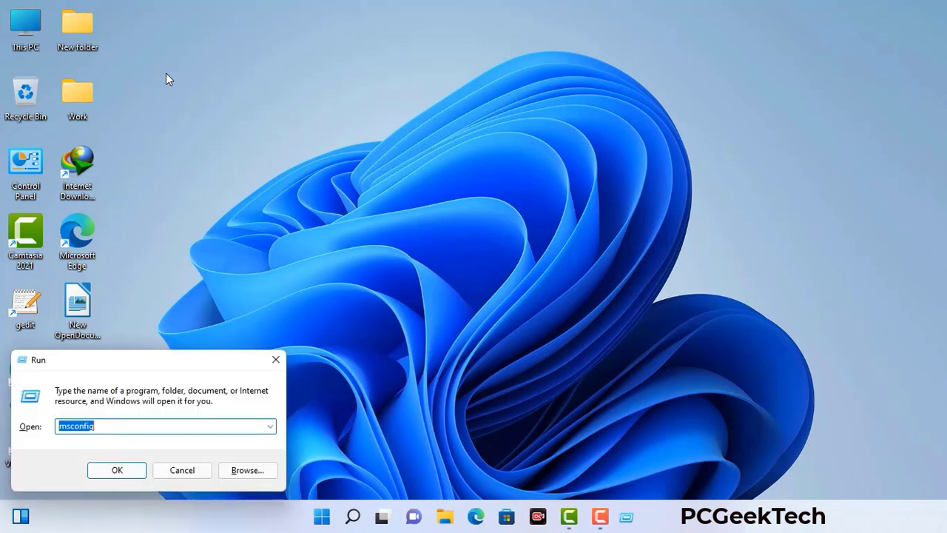
{"action": "left_click_drag", "start_coordinate": [161, 360], "coordinate": [416, 118]}
{"action": "left_click", "coordinate": [377, 185]}
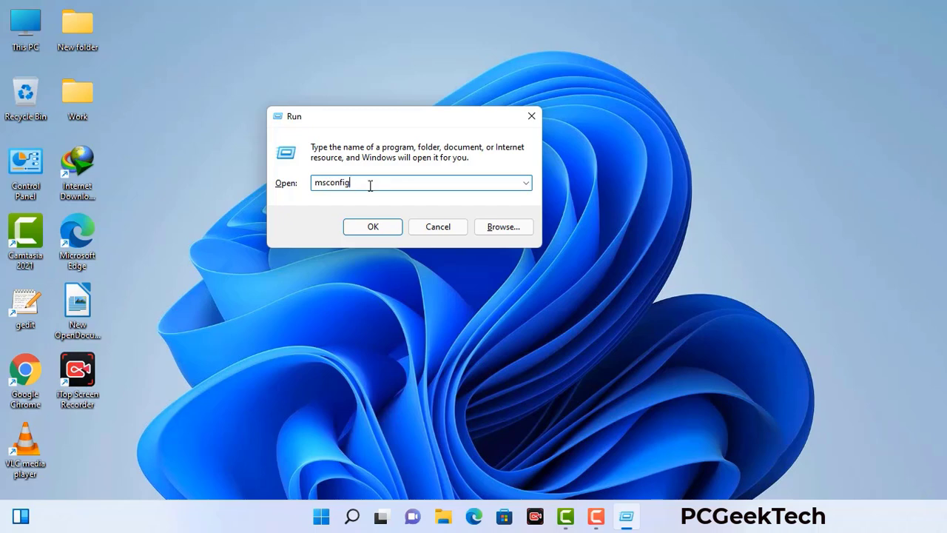
{"action": "left_click", "coordinate": [372, 227]}
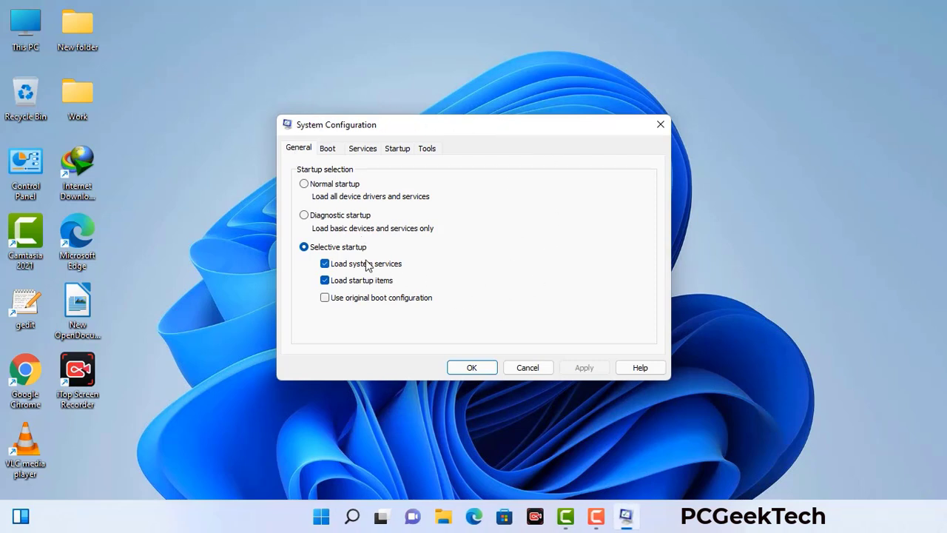
Step: Enable Safe boot with the Network option for Windows 11, apply the change and restart into safe mode
{"action": "left_click", "coordinate": [330, 152]}
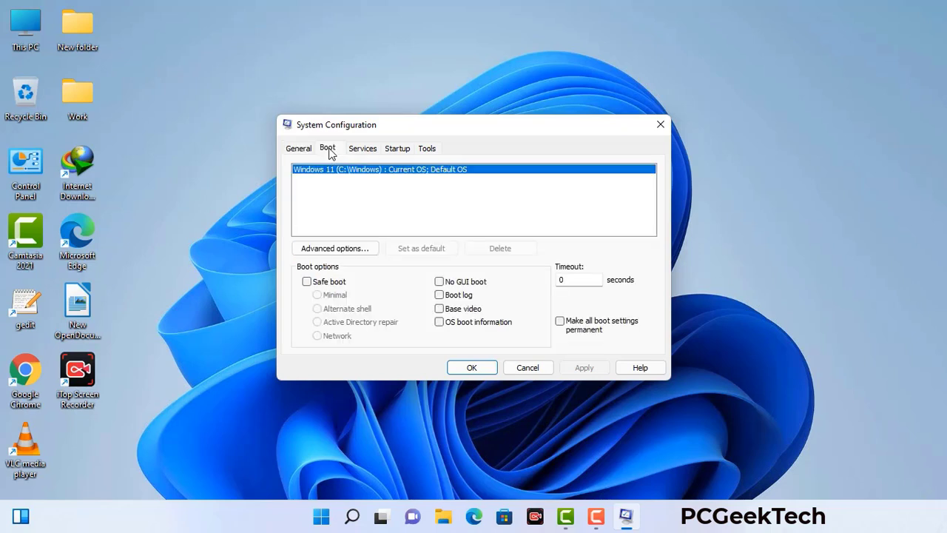
{"action": "left_click", "coordinate": [307, 284]}
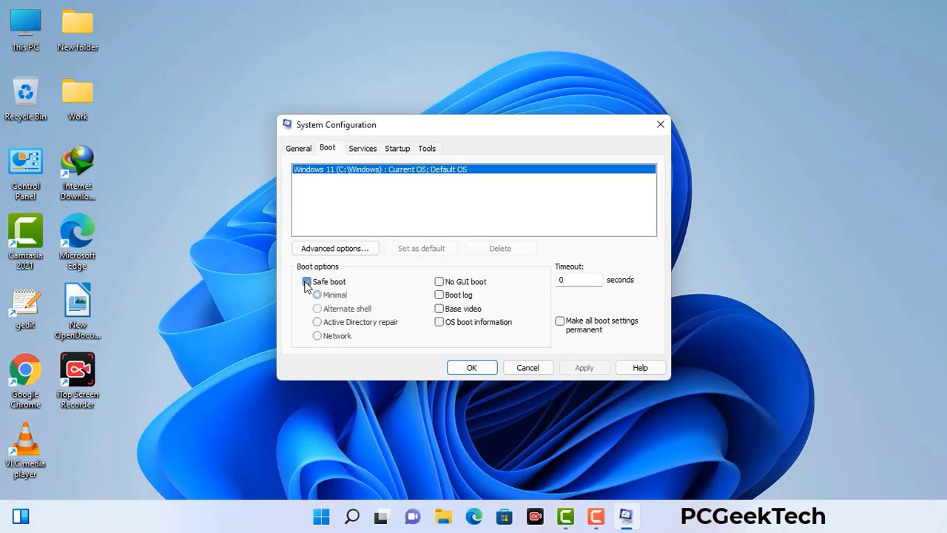
{"action": "left_click", "coordinate": [336, 339]}
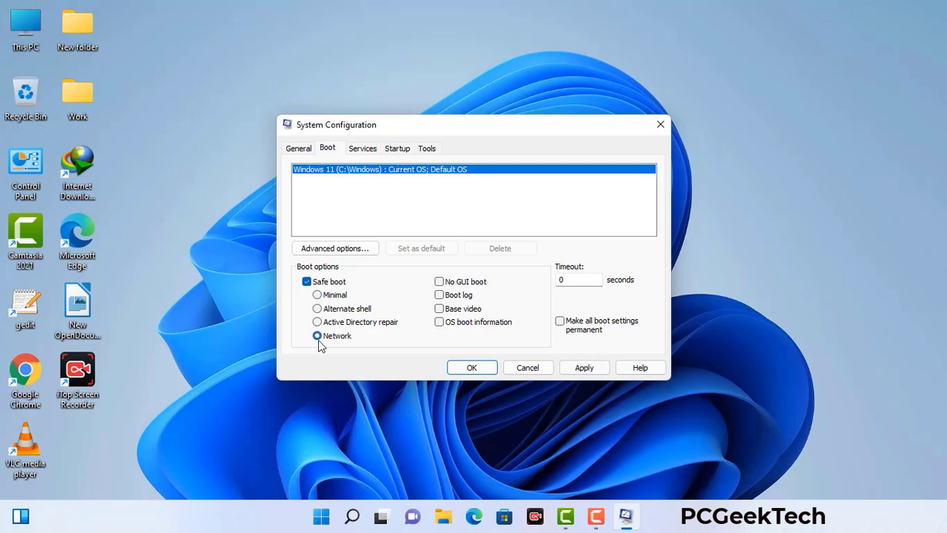
{"action": "left_click", "coordinate": [584, 369]}
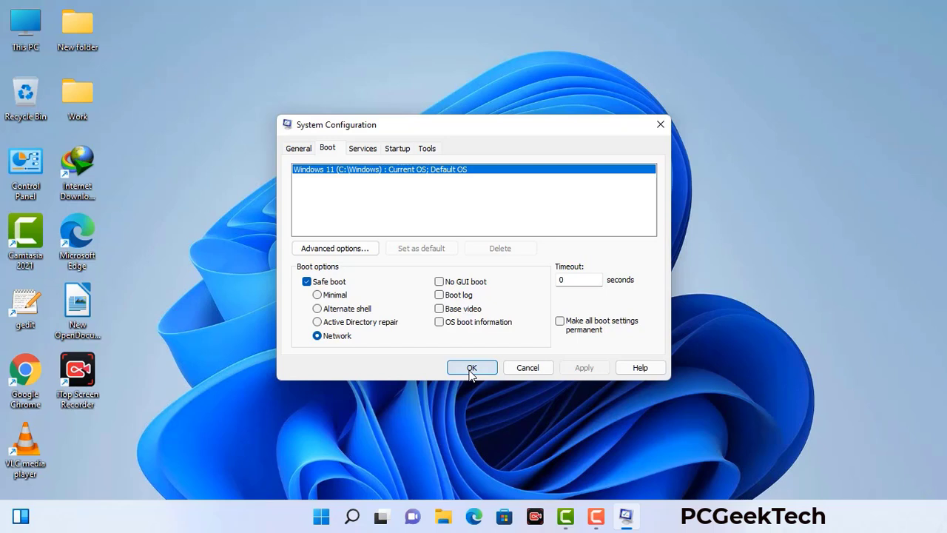
{"action": "left_click", "coordinate": [471, 368]}
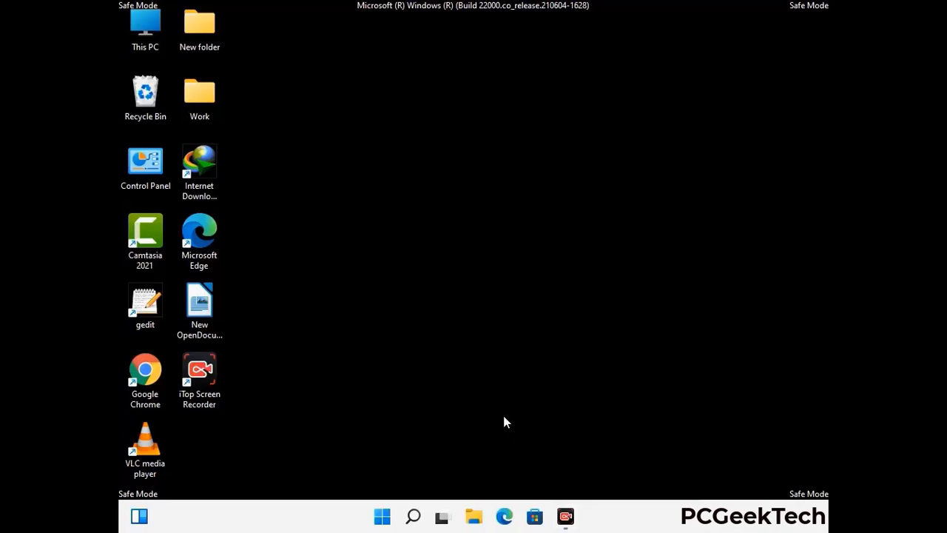
Step: In Control Panel's File Explorer Options, enable showing hidden files, folders, and drives, apply it and close Control Panel
{"action": "double_click", "coordinate": [145, 176]}
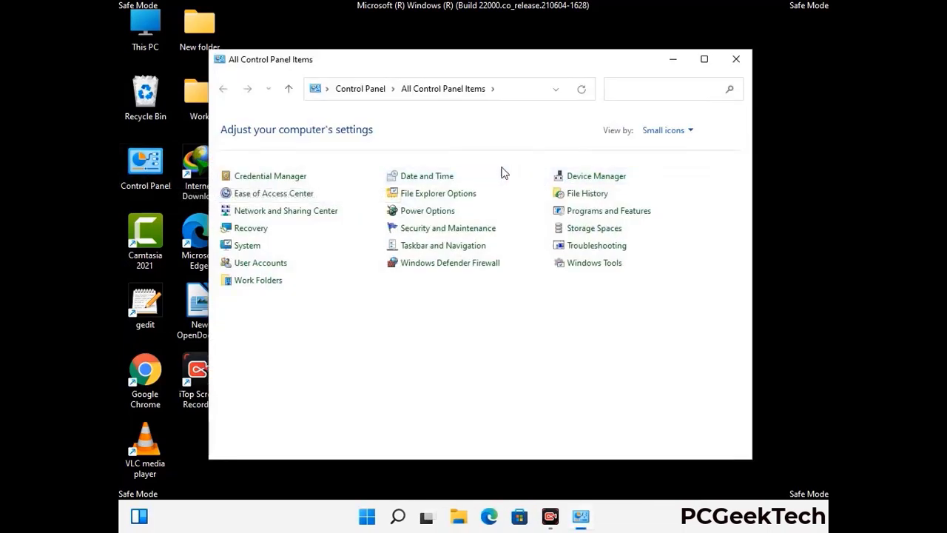
{"action": "left_click", "coordinate": [457, 195]}
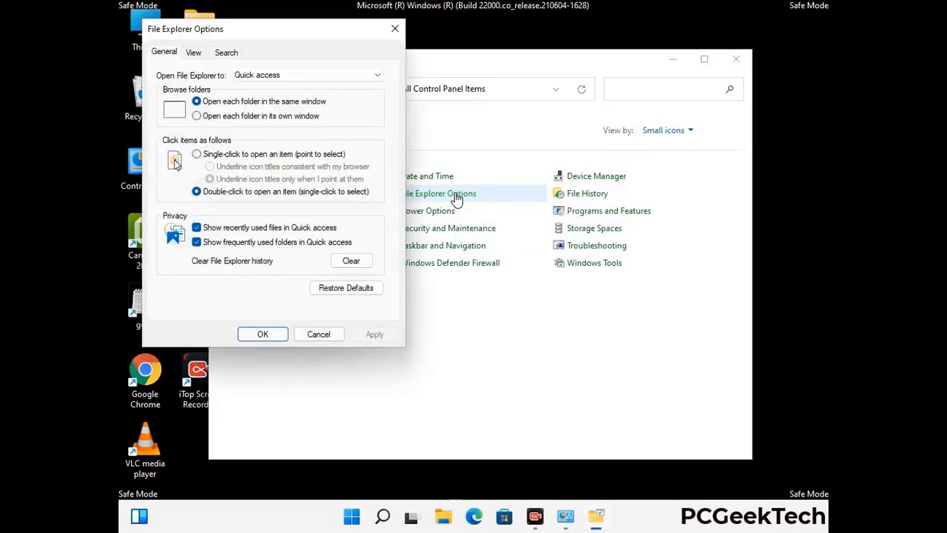
{"action": "left_click", "coordinate": [197, 51]}
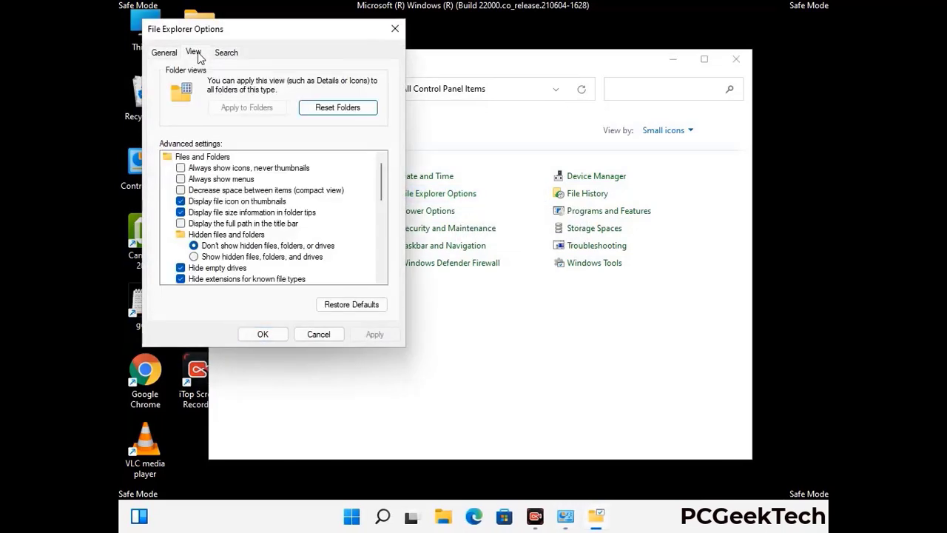
{"action": "left_click", "coordinate": [194, 257]}
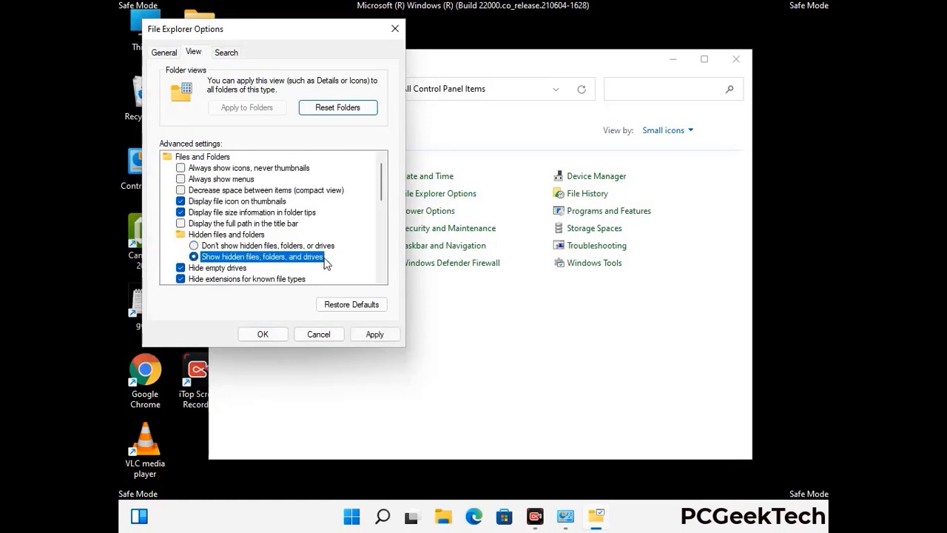
{"action": "left_click", "coordinate": [373, 334]}
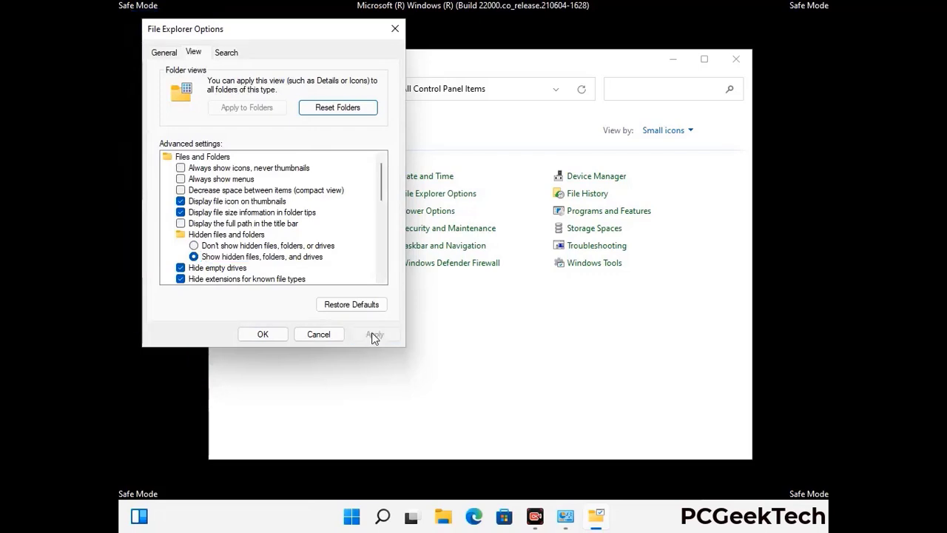
{"action": "left_click", "coordinate": [252, 337]}
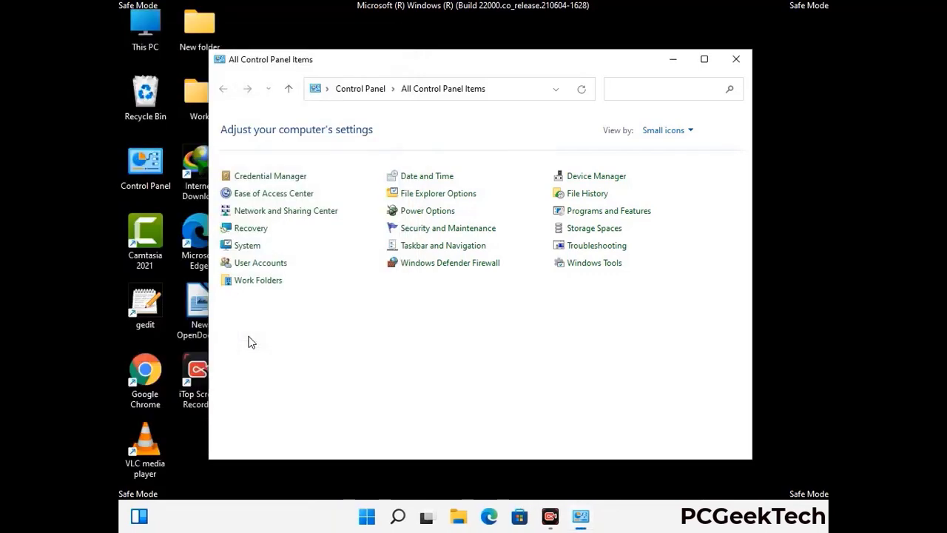
{"action": "left_click", "coordinate": [735, 61]}
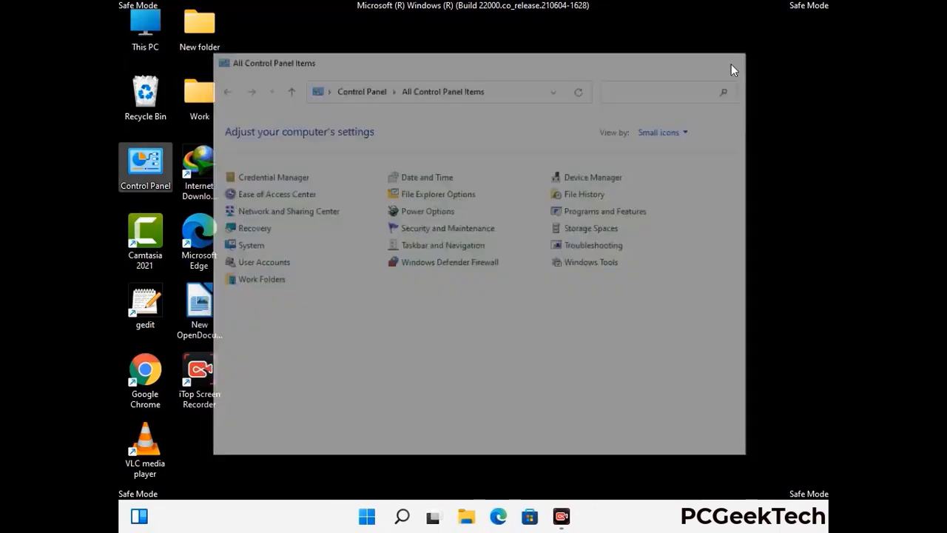
Step: Browse from This PC to the folder C:\Windows\System32\drivers\etc
{"action": "double_click", "coordinate": [142, 30]}
{"action": "left_click", "coordinate": [414, 323]}
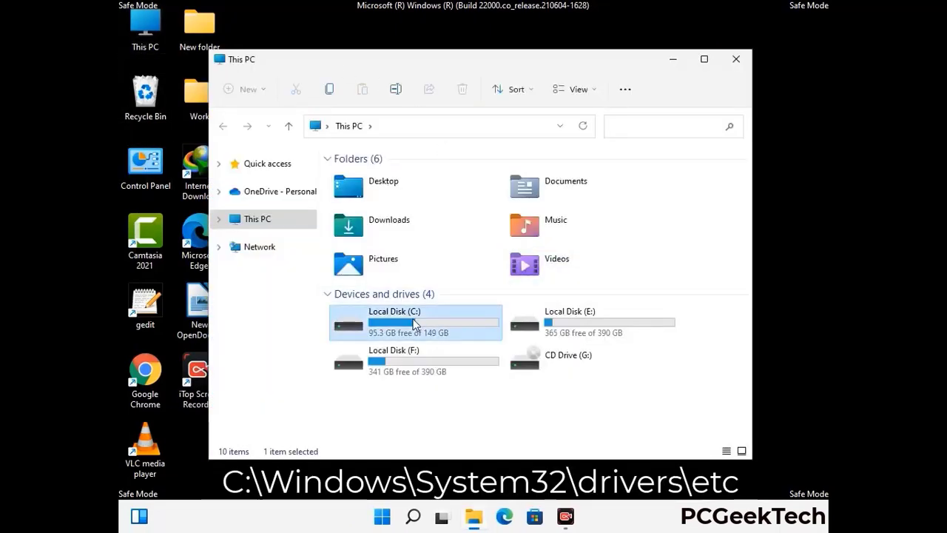
{"action": "double_click", "coordinate": [414, 323]}
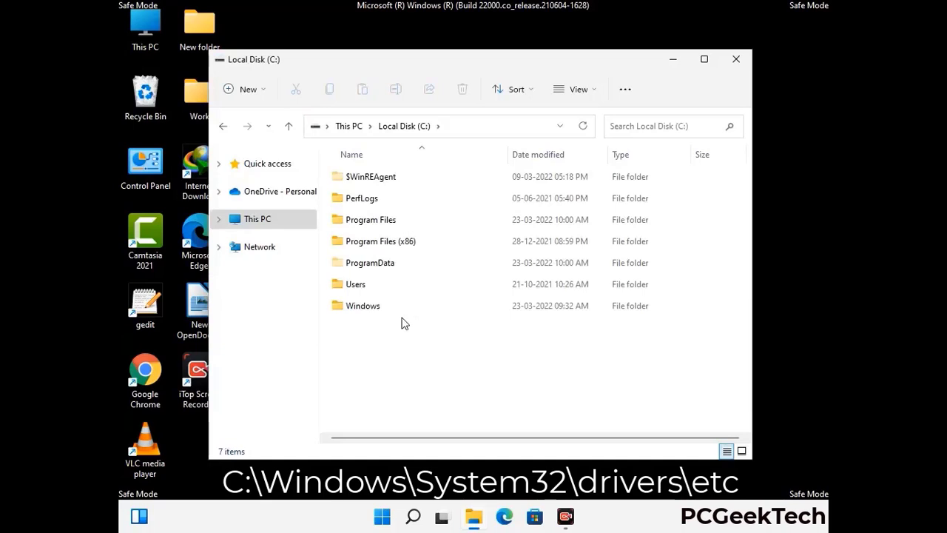
{"action": "double_click", "coordinate": [355, 308]}
{"action": "scroll", "coordinate": [467, 321], "scroll_direction": "down", "scroll_amount": 7}
{"action": "scroll", "coordinate": [468, 320], "scroll_direction": "down", "scroll_amount": 11}
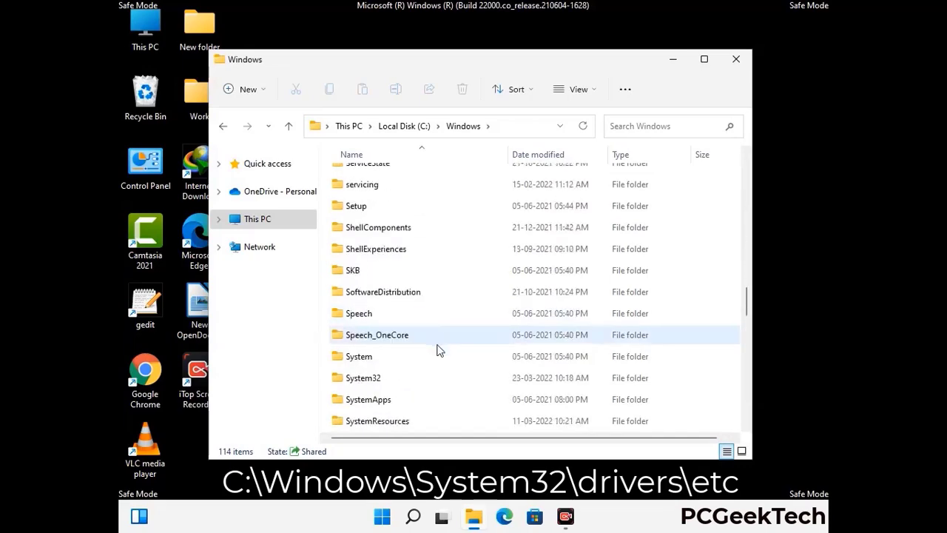
{"action": "scroll", "coordinate": [437, 349], "scroll_direction": "down", "scroll_amount": 1}
{"action": "double_click", "coordinate": [360, 313]}
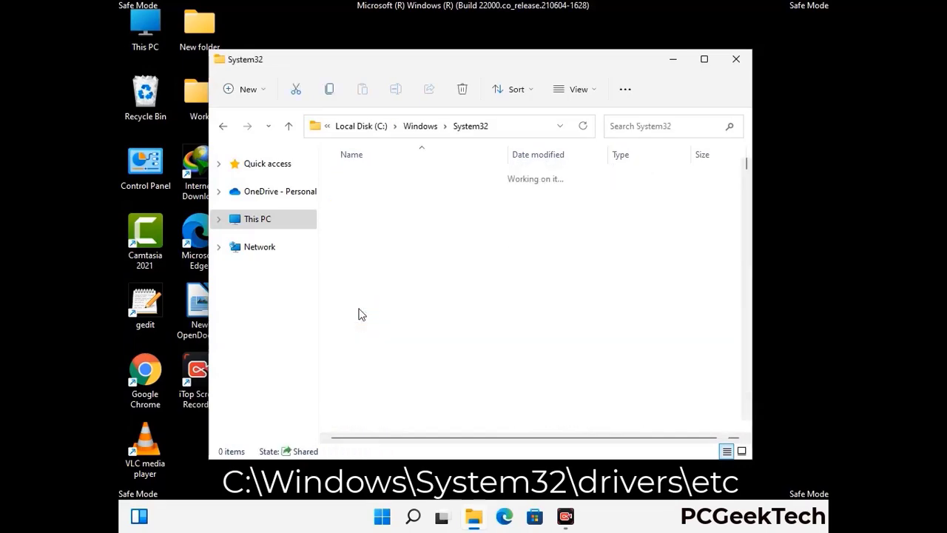
{"action": "scroll", "coordinate": [407, 322], "scroll_direction": "down", "scroll_amount": 5}
{"action": "double_click", "coordinate": [368, 409]}
{"action": "double_click", "coordinate": [351, 220]}
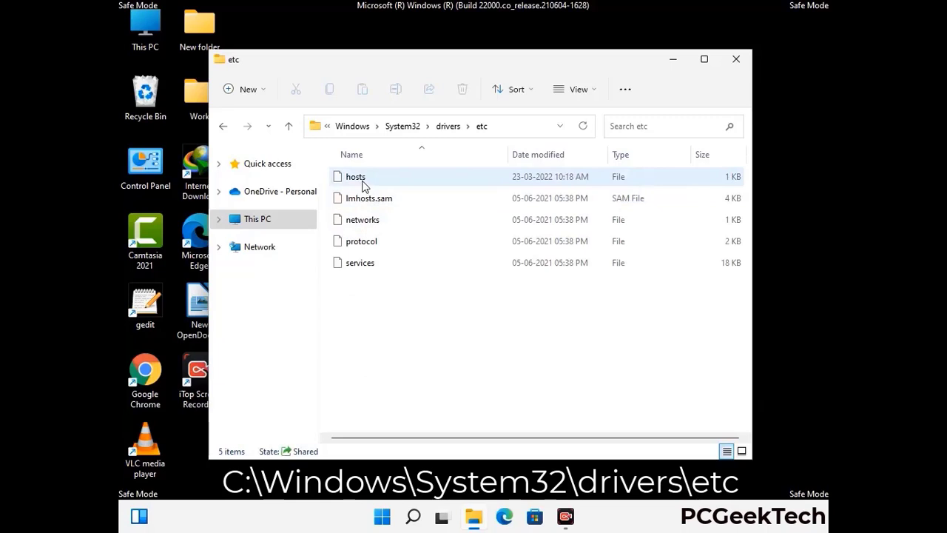
Step: Open the hosts file in Notepad and move its window so the full text is readable
{"action": "left_click", "coordinate": [363, 185]}
{"action": "double_click", "coordinate": [362, 181]}
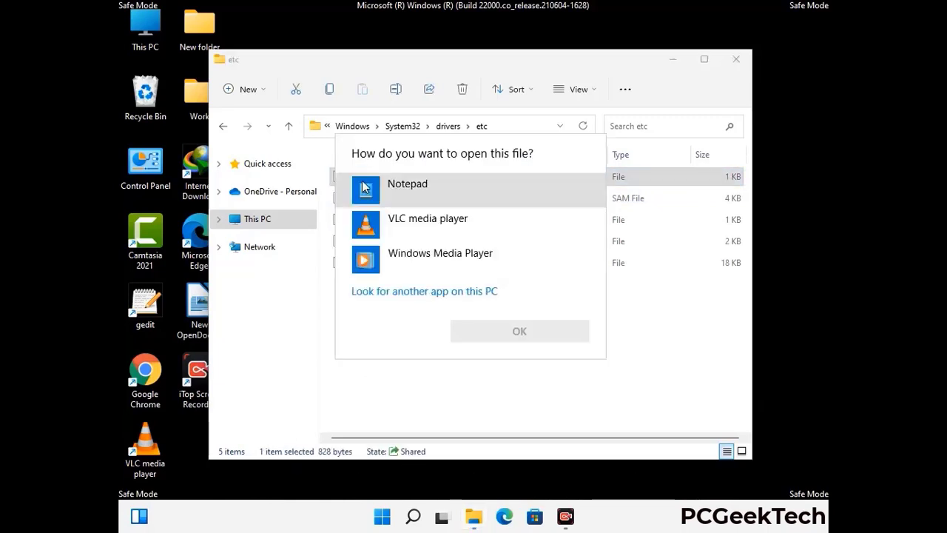
{"action": "left_click", "coordinate": [420, 186]}
{"action": "left_click", "coordinate": [526, 331]}
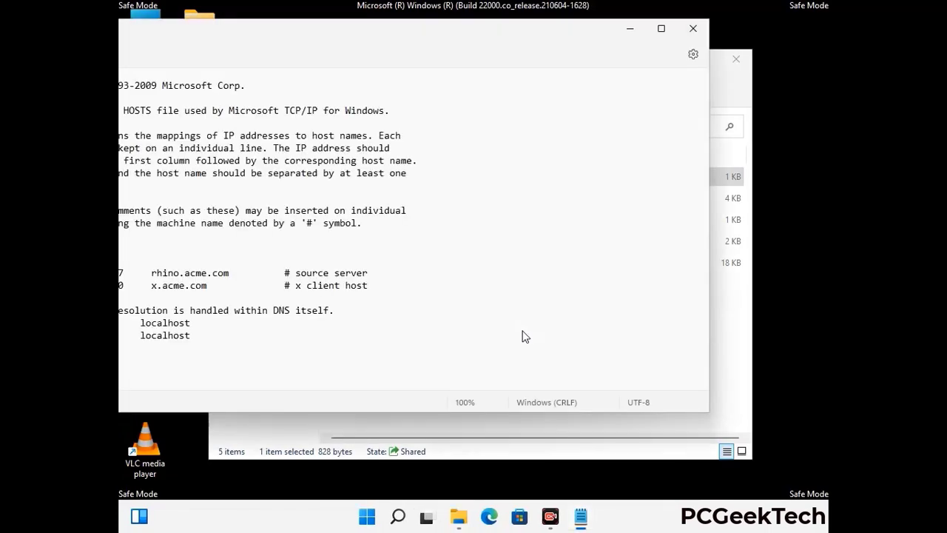
{"action": "left_click_drag", "start_coordinate": [356, 35], "coordinate": [507, 45]}
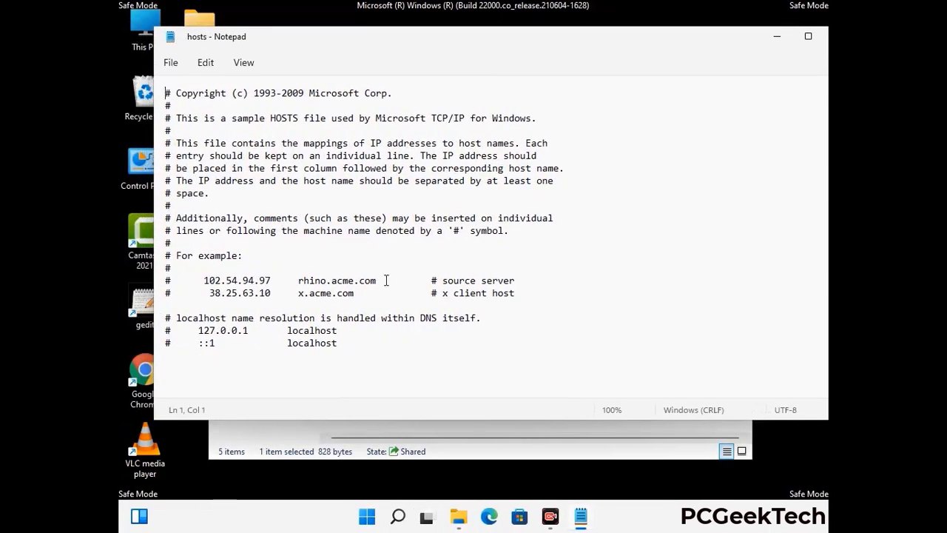
Step: Add two line breaks after the last localhost line of the hosts file and save it
{"action": "left_click", "coordinate": [356, 347]}
{"action": "key", "text": "Return"}
{"action": "key", "text": "Return"}
{"action": "scroll", "coordinate": [196, 206], "scroll_direction": "down", "scroll_amount": 1}
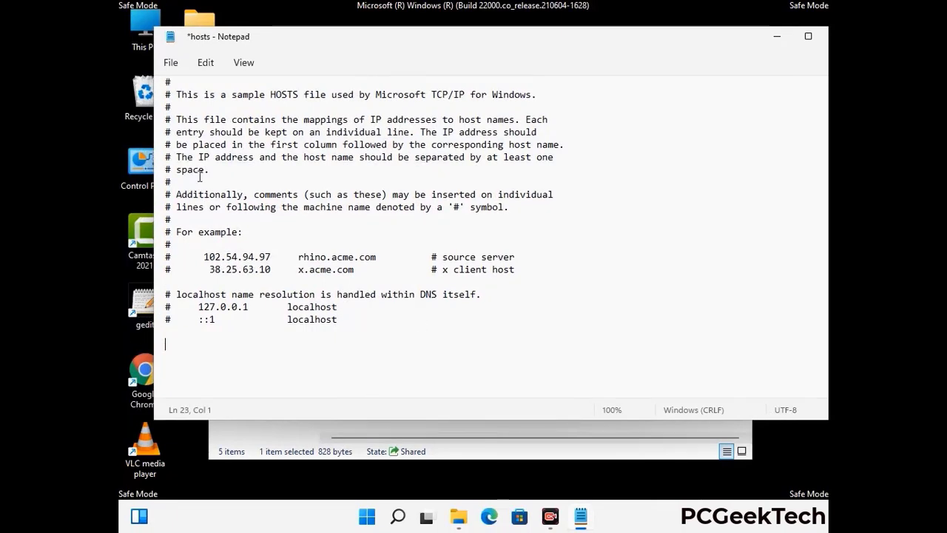
{"action": "left_click", "coordinate": [171, 64]}
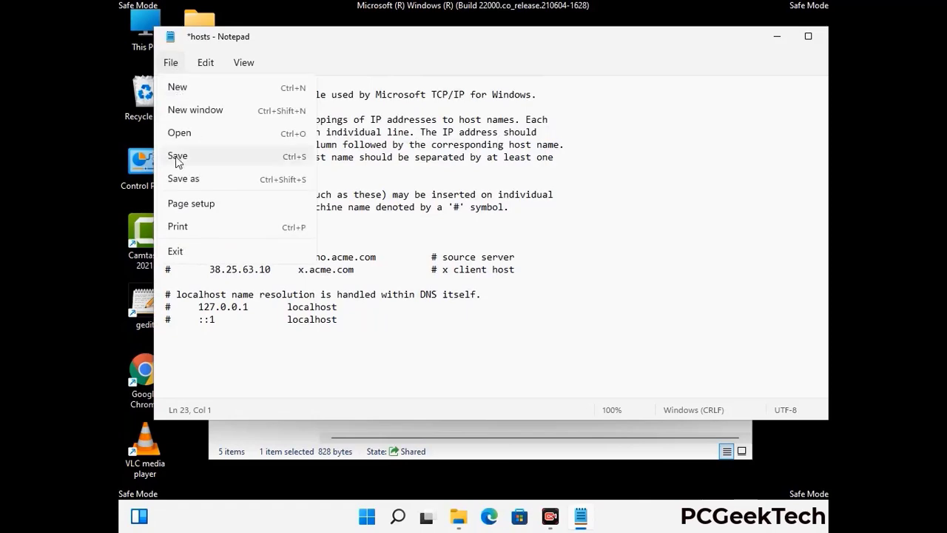
{"action": "left_click", "coordinate": [178, 157]}
Step: Close the hosts file in Notepad and the etc folder window
{"action": "left_click_drag", "start_coordinate": [713, 30], "coordinate": [606, 42]}
{"action": "left_click", "coordinate": [731, 35]}
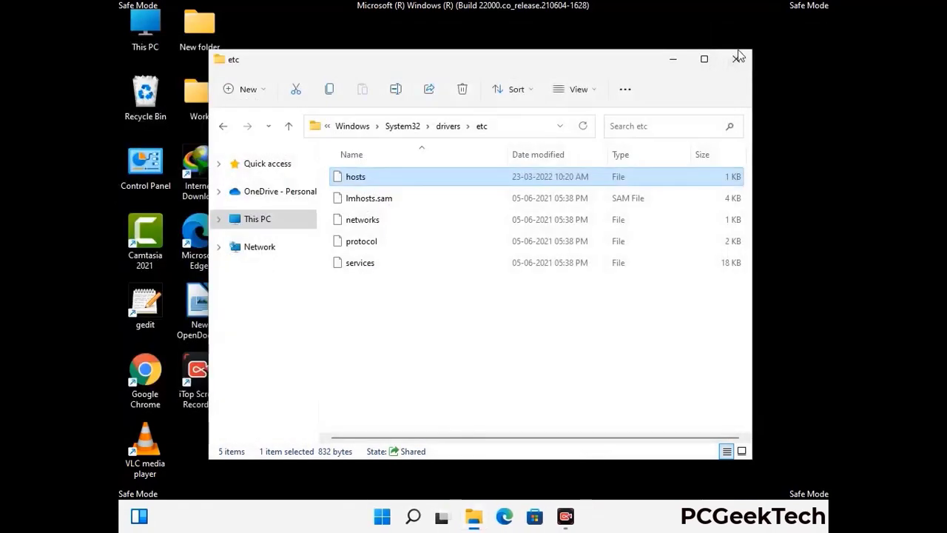
{"action": "left_click", "coordinate": [738, 58]}
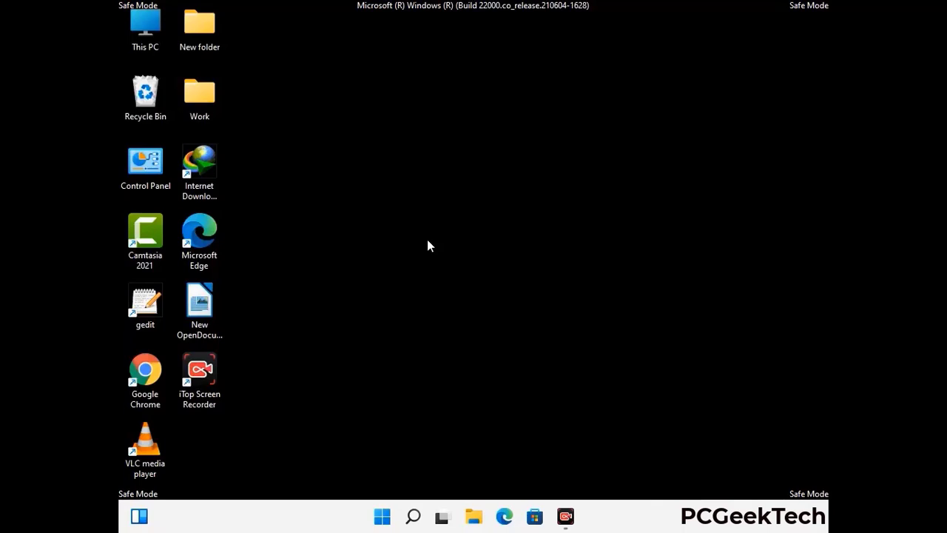
Step: Open the AppData Roaming folder by running %appdata% from the Run dialog
{"action": "key", "text": "super+r"}
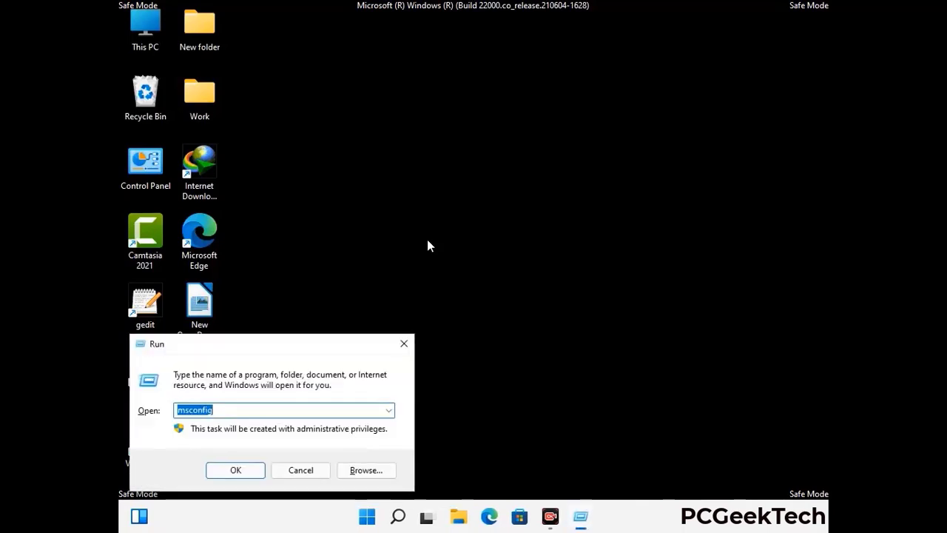
{"action": "left_click_drag", "start_coordinate": [271, 342], "coordinate": [441, 147]}
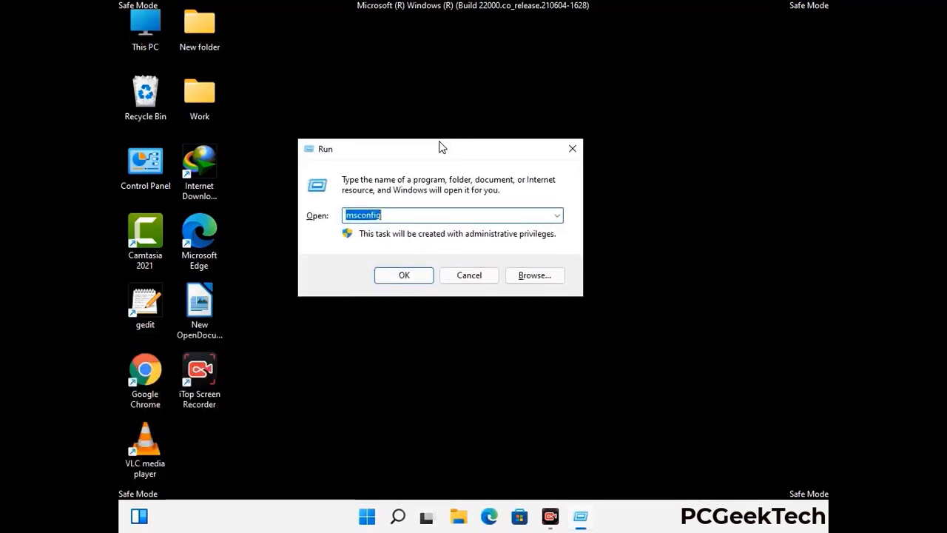
{"action": "type", "text": "%"}
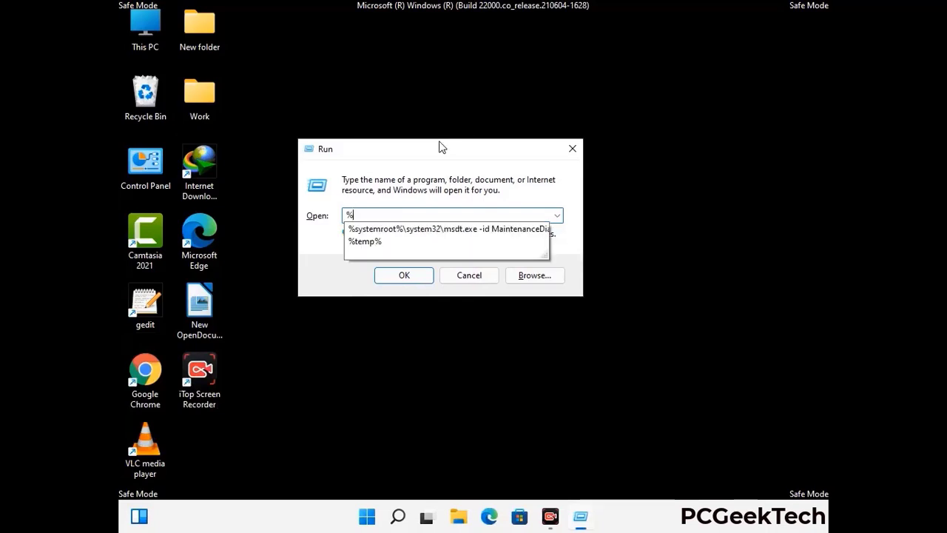
{"action": "type", "text": "a"}
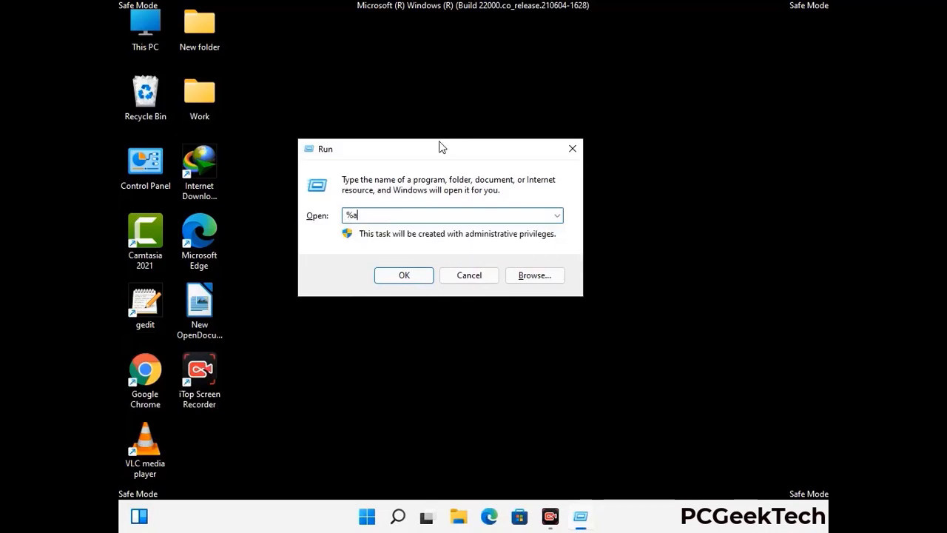
{"action": "type", "text": "ppdata%"}
{"action": "key", "text": "Return"}
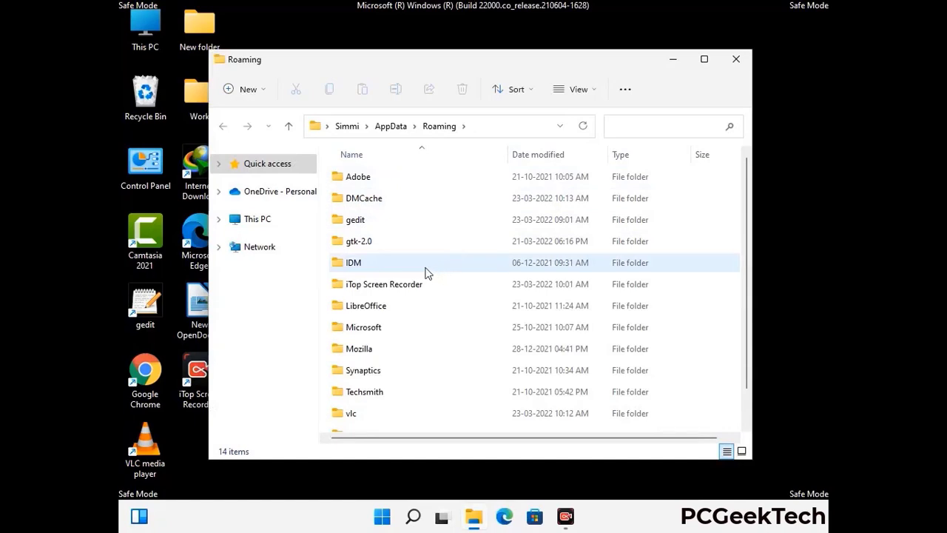
Step: Delete the Zoom folder from the Roaming folder
{"action": "scroll", "coordinate": [444, 265], "scroll_direction": "down", "scroll_amount": 1}
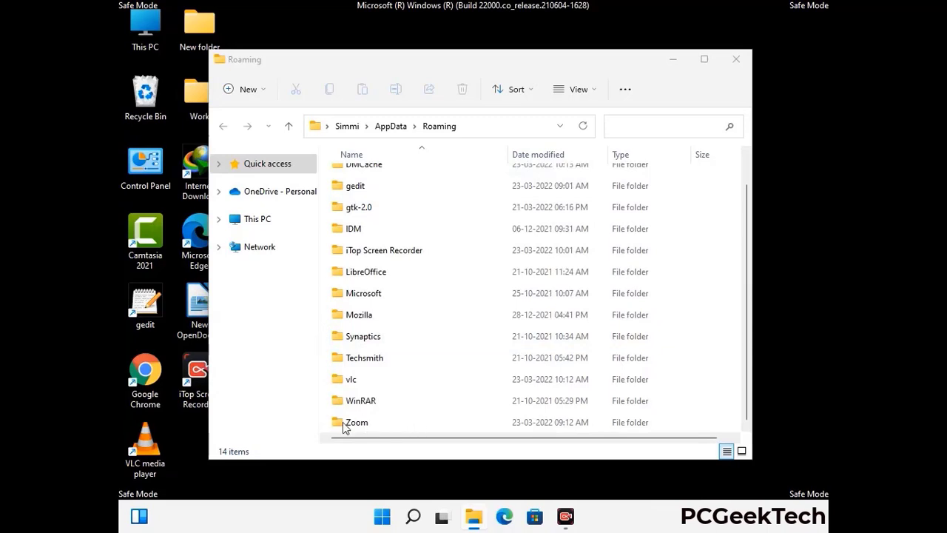
{"action": "left_click", "coordinate": [530, 418]}
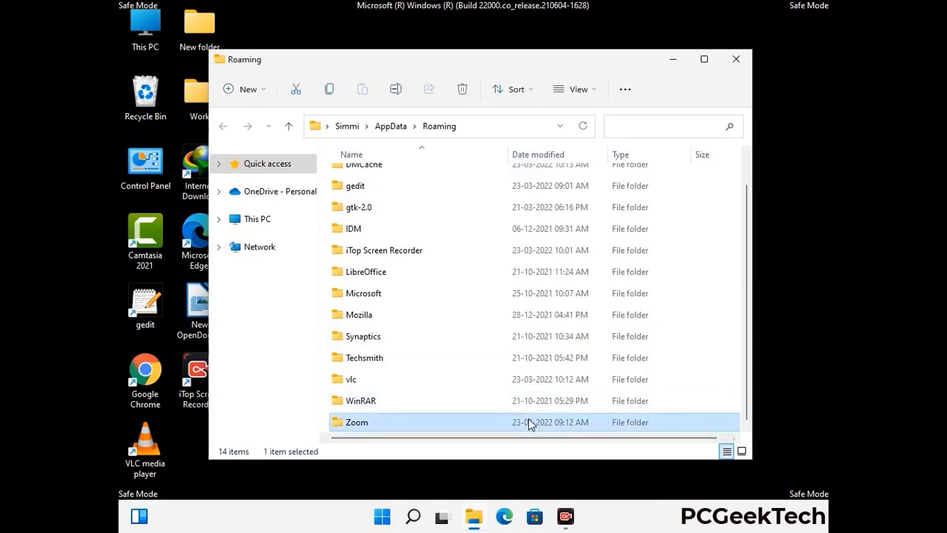
{"action": "left_click", "coordinate": [463, 90]}
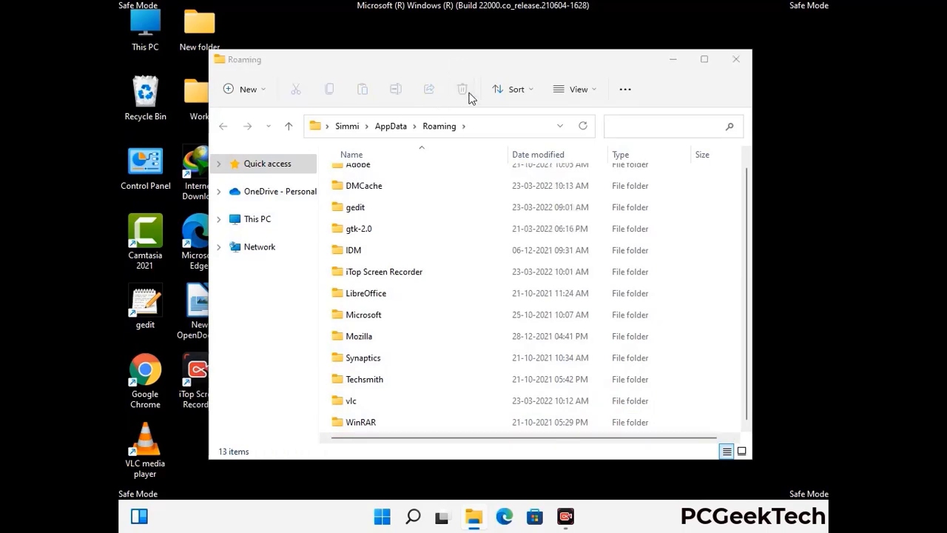
Step: Close the Roaming folder and open the AppData Local folder by running %LocalAppData% from the Run dialog
{"action": "left_click", "coordinate": [735, 63]}
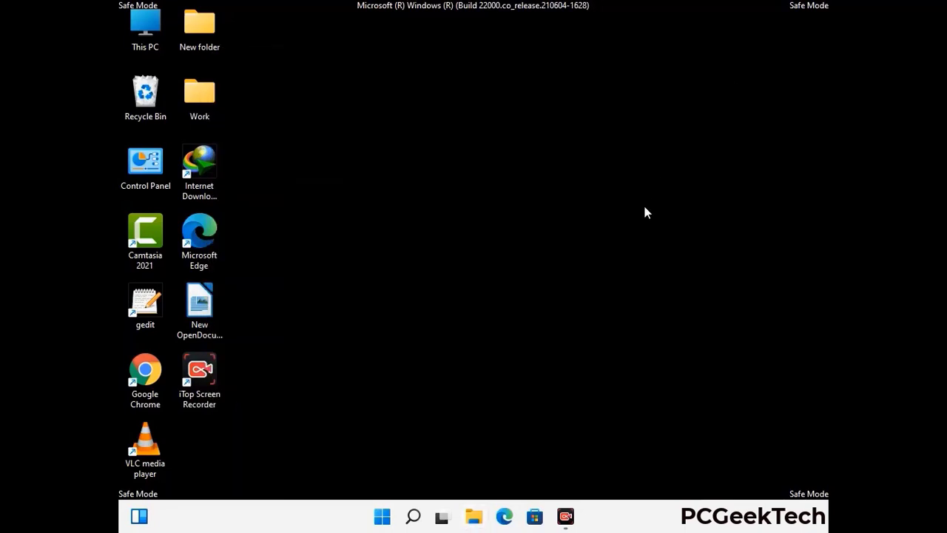
{"action": "key", "text": "super+r"}
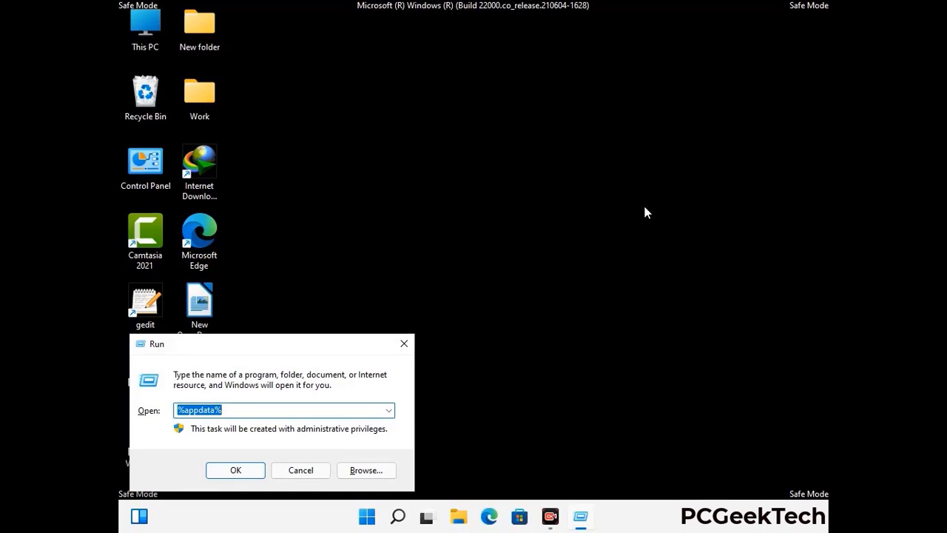
{"action": "left_click_drag", "start_coordinate": [296, 352], "coordinate": [496, 187]}
{"action": "type", "text": "%Loca"}
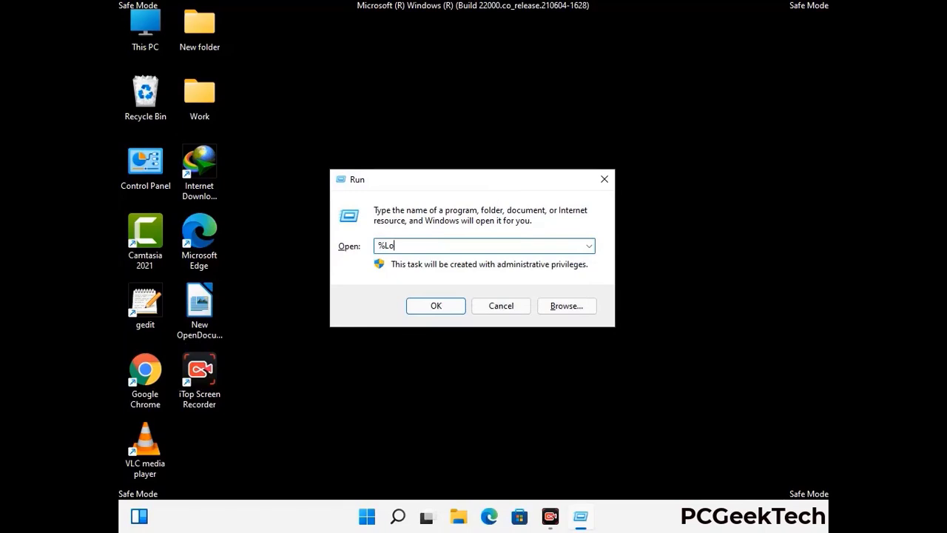
{"action": "type", "text": "lAppData"}
{"action": "key", "text": "Return"}
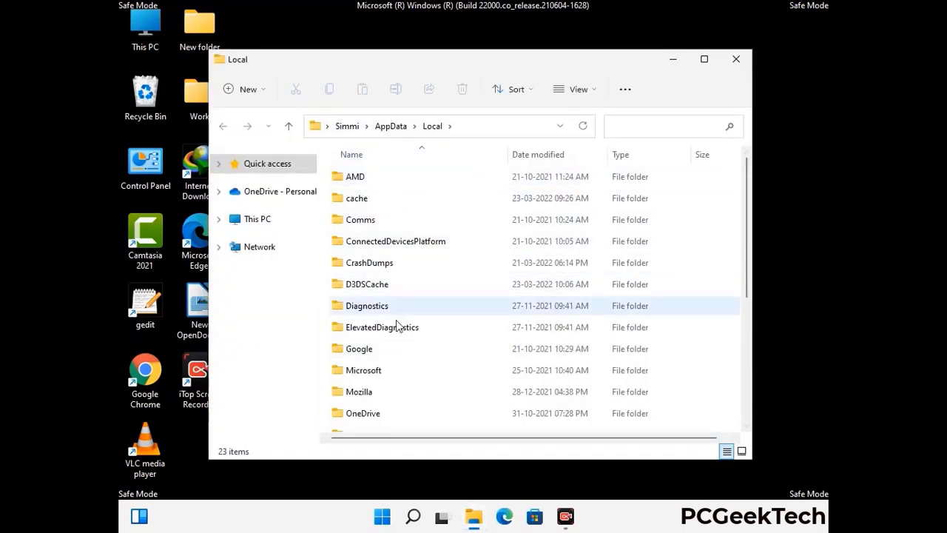
Step: Delete the Mozilla folder from the AppData Local folder and close the folder window
{"action": "scroll", "coordinate": [396, 328], "scroll_direction": "down", "scroll_amount": 1}
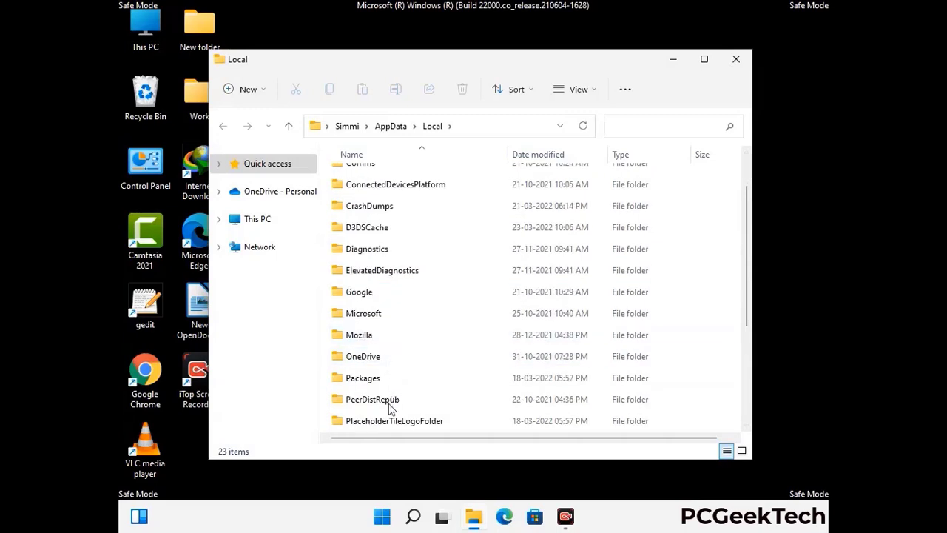
{"action": "left_click", "coordinate": [370, 339]}
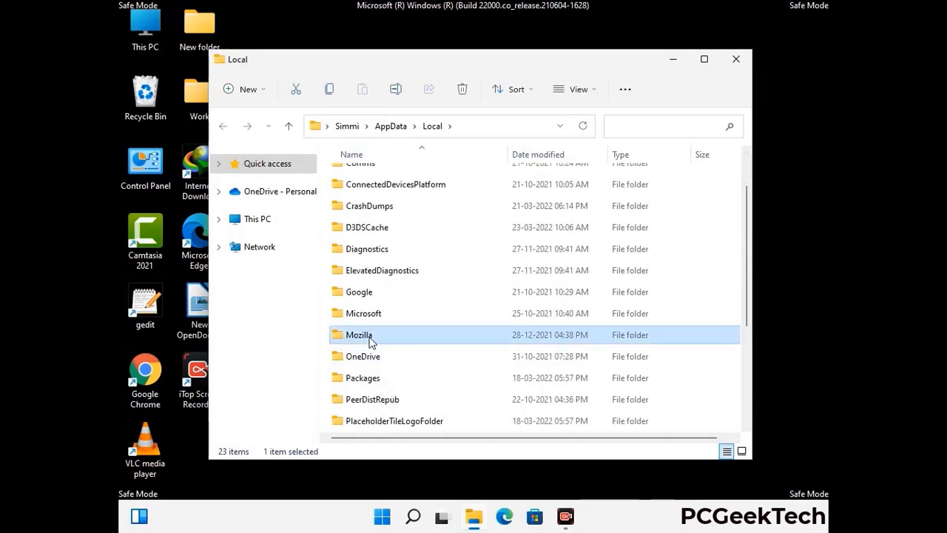
{"action": "left_click", "coordinate": [461, 96]}
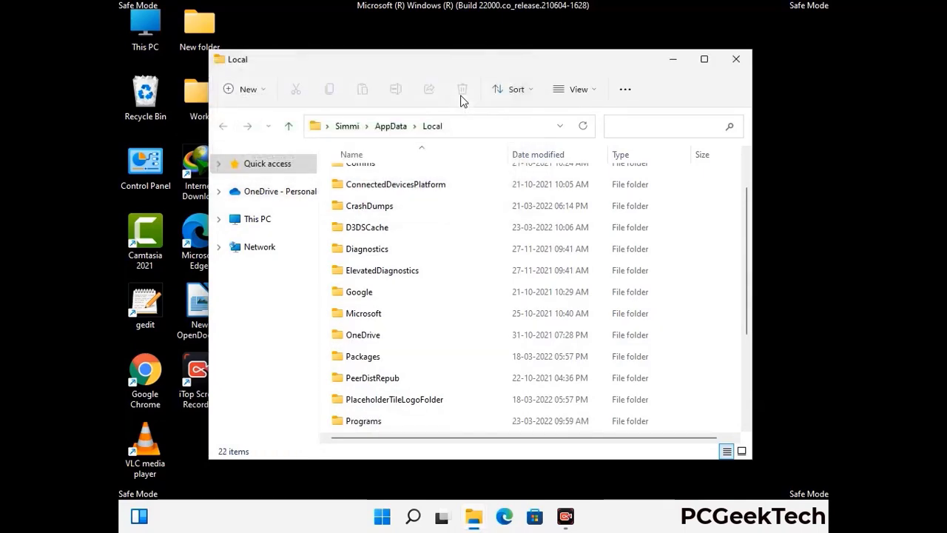
{"action": "left_click", "coordinate": [737, 65]}
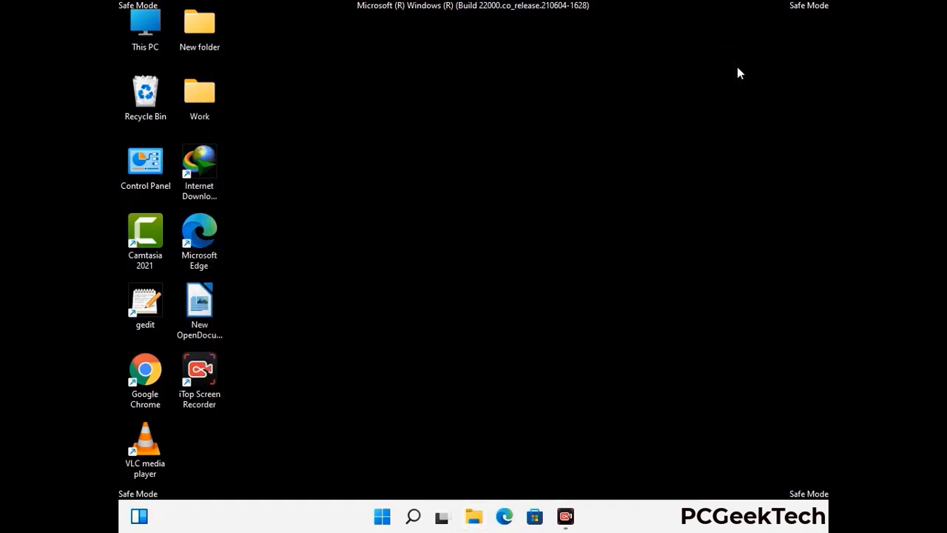
Step: Open the ProgramData folder by running %ProgramData% from the Run dialog
{"action": "key", "text": "super+r"}
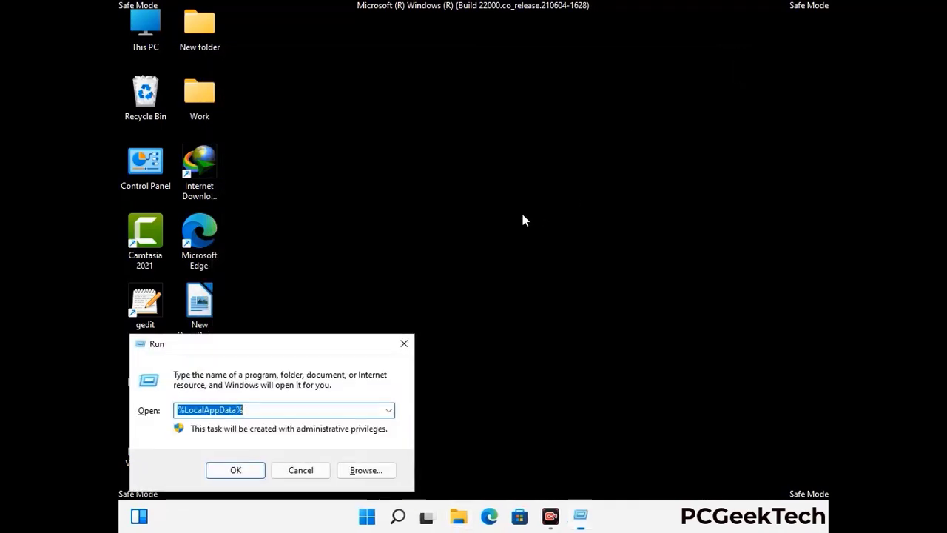
{"action": "left_click_drag", "start_coordinate": [262, 348], "coordinate": [433, 196]}
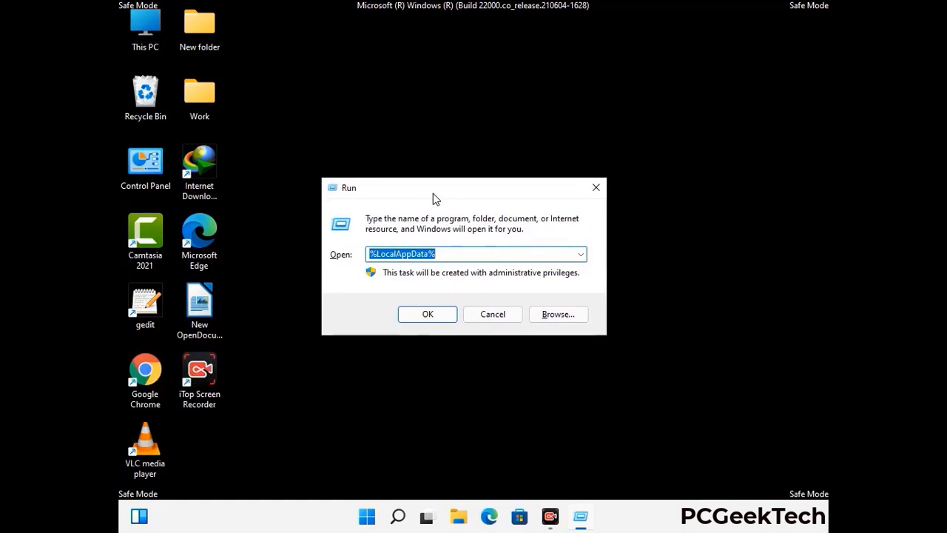
{"action": "type", "text": "%"}
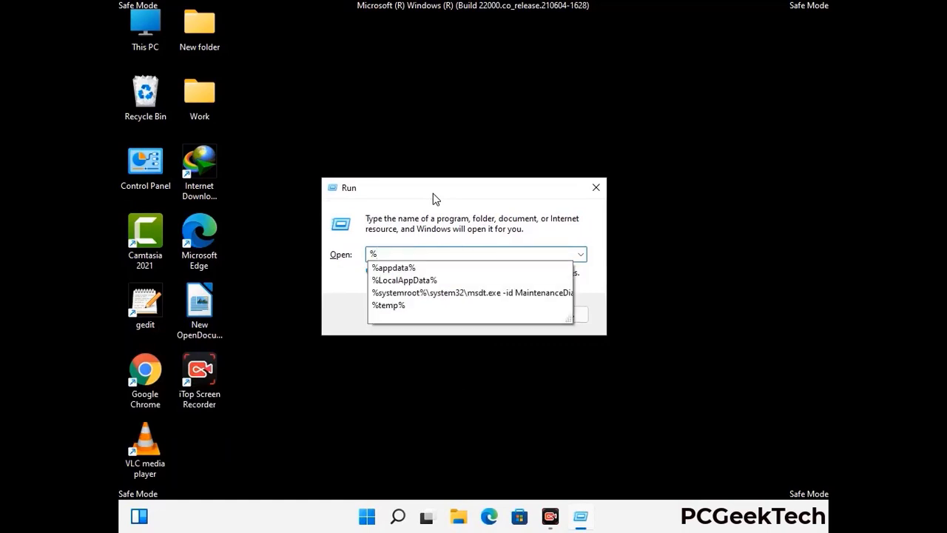
{"action": "type", "text": "Pro"}
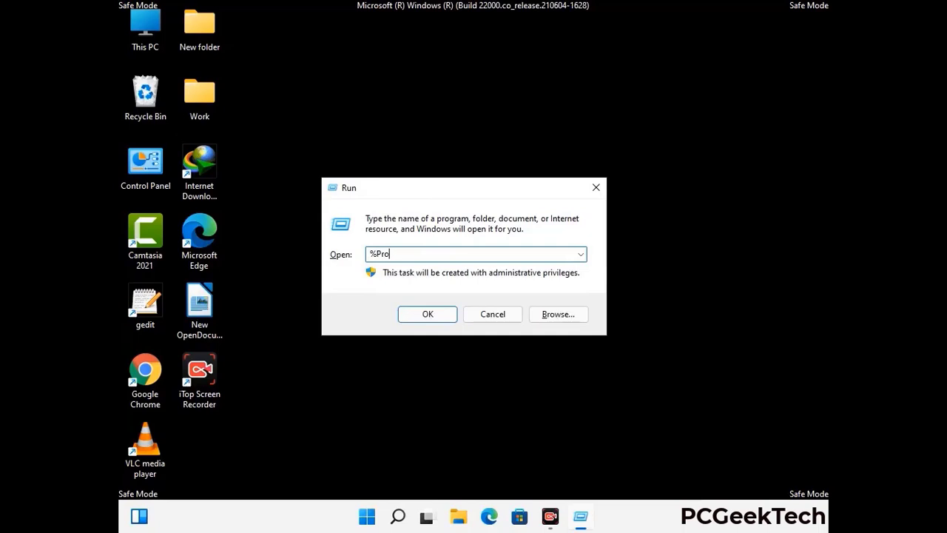
{"action": "type", "text": "gramData%"}
{"action": "key", "text": "Return"}
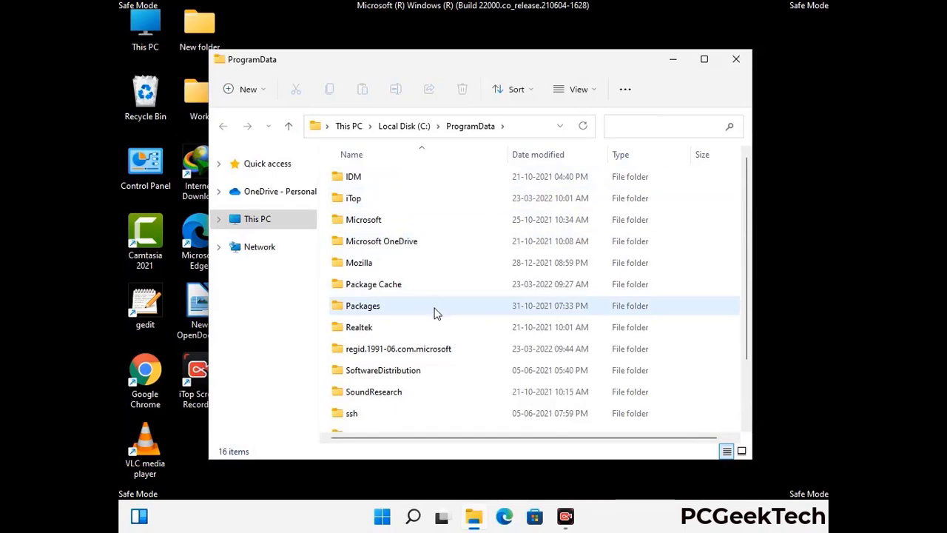
Step: Delete the Mozilla folder from ProgramData and close the folder window
{"action": "scroll", "coordinate": [435, 313], "scroll_direction": "down", "scroll_amount": 2}
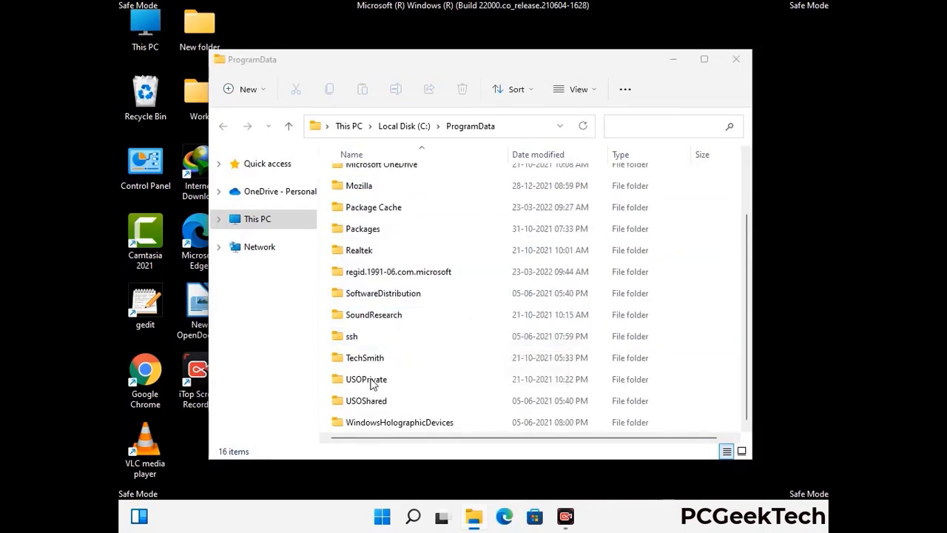
{"action": "left_click", "coordinate": [372, 185]}
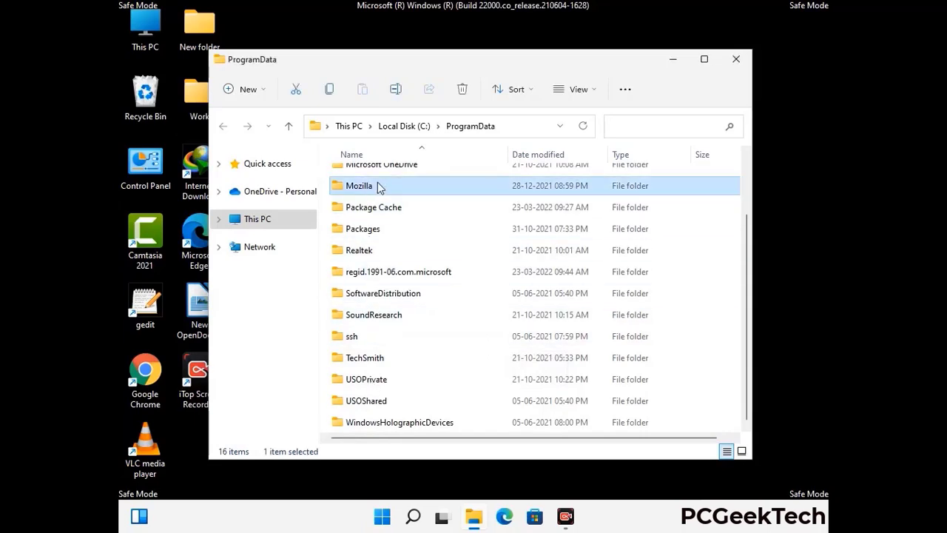
{"action": "left_click", "coordinate": [463, 90]}
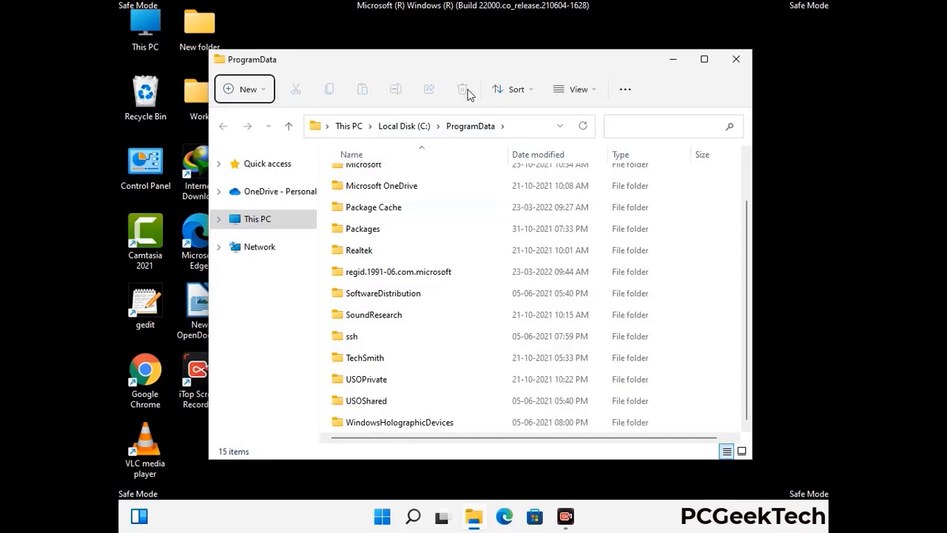
{"action": "scroll", "coordinate": [486, 222], "scroll_direction": "up", "scroll_amount": 2}
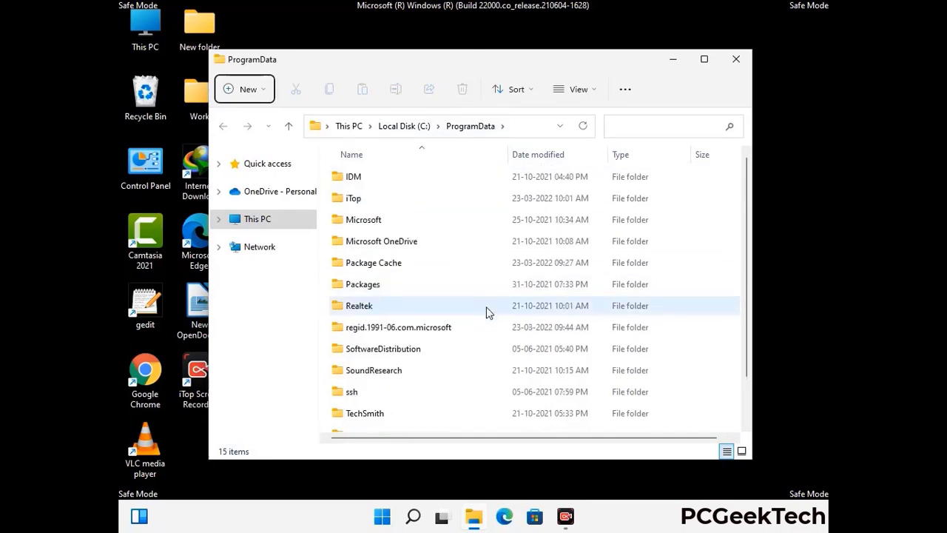
{"action": "left_click", "coordinate": [740, 61]}
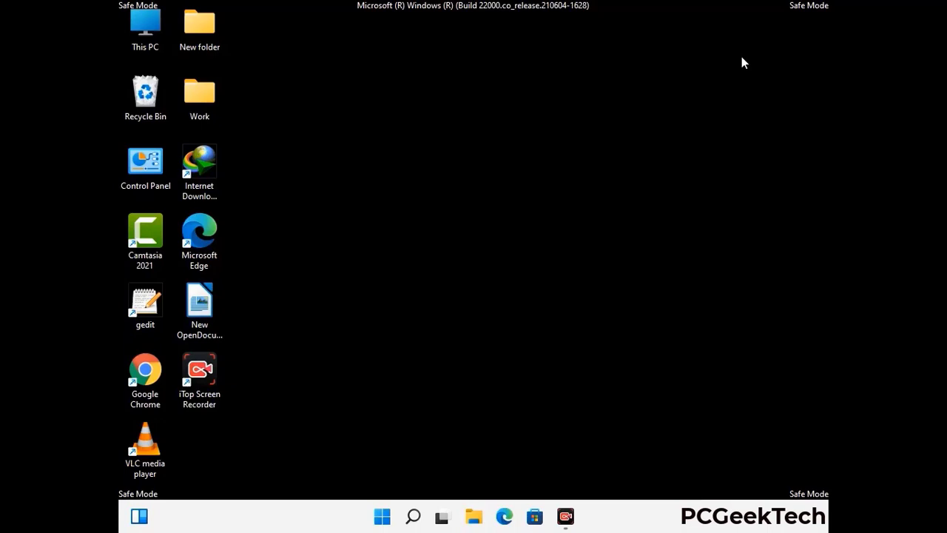
Step: Open the Windows folder by running %WinDir% from the Run dialog
{"action": "key", "text": "super+r"}
{"action": "left_click_drag", "start_coordinate": [311, 346], "coordinate": [494, 191]}
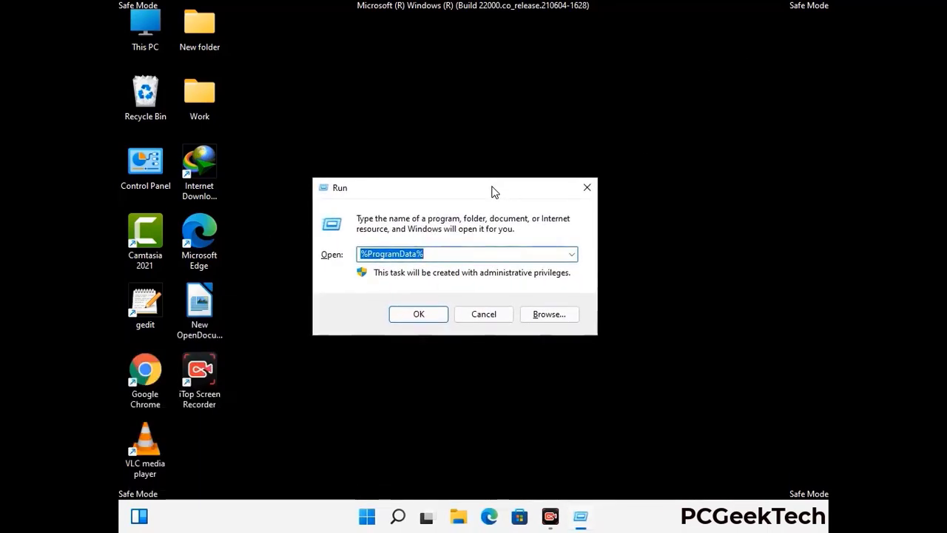
{"action": "type", "text": "%WinDir%"}
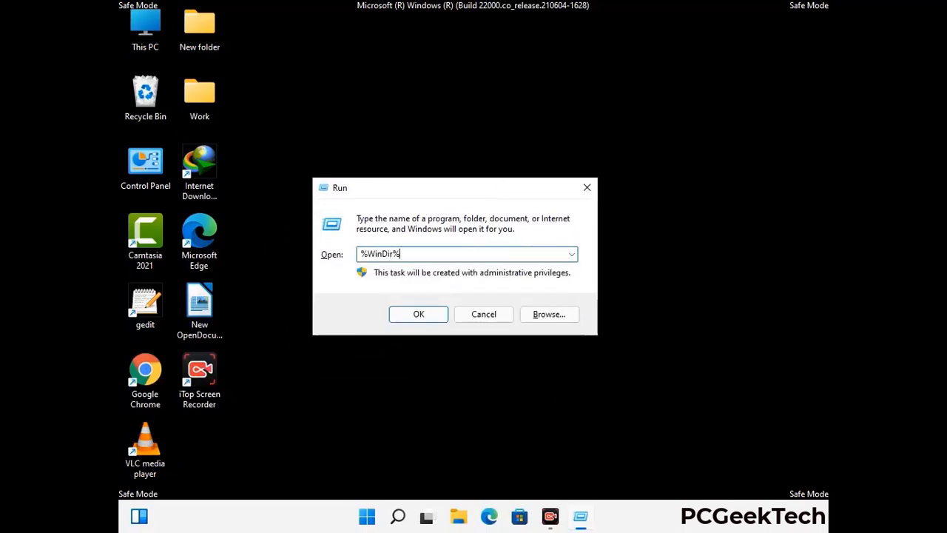
{"action": "key", "text": "Return"}
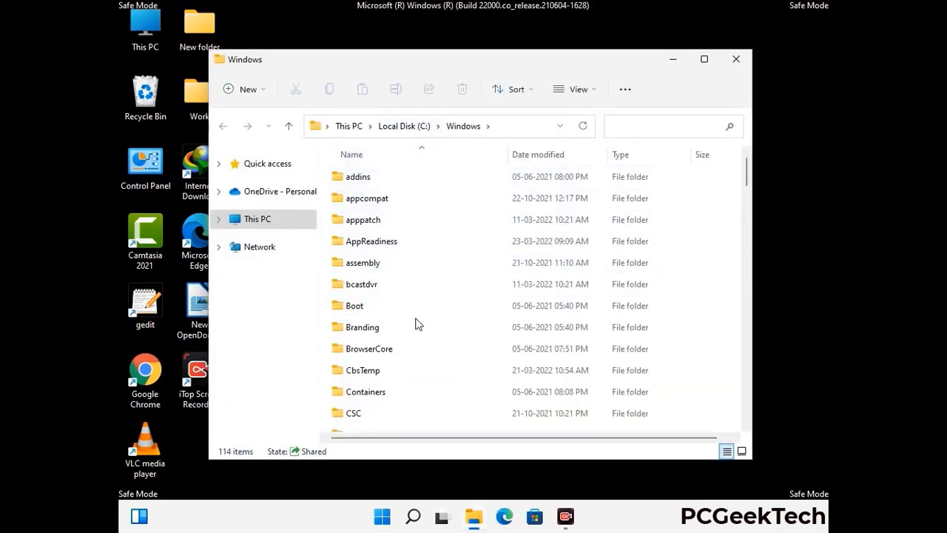
Step: Look through the folders and files in the Windows folder for unwanted items, and close the folder window
{"action": "scroll", "coordinate": [416, 326], "scroll_direction": "down", "scroll_amount": 1}
{"action": "scroll", "coordinate": [416, 328], "scroll_direction": "down", "scroll_amount": 2}
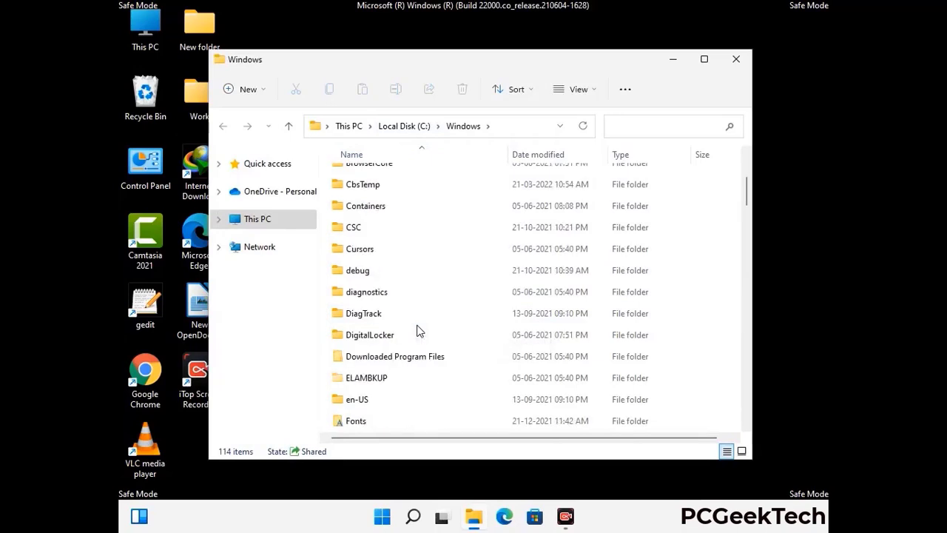
{"action": "scroll", "coordinate": [417, 331], "scroll_direction": "down", "scroll_amount": 1}
{"action": "scroll", "coordinate": [417, 332], "scroll_direction": "down", "scroll_amount": 4}
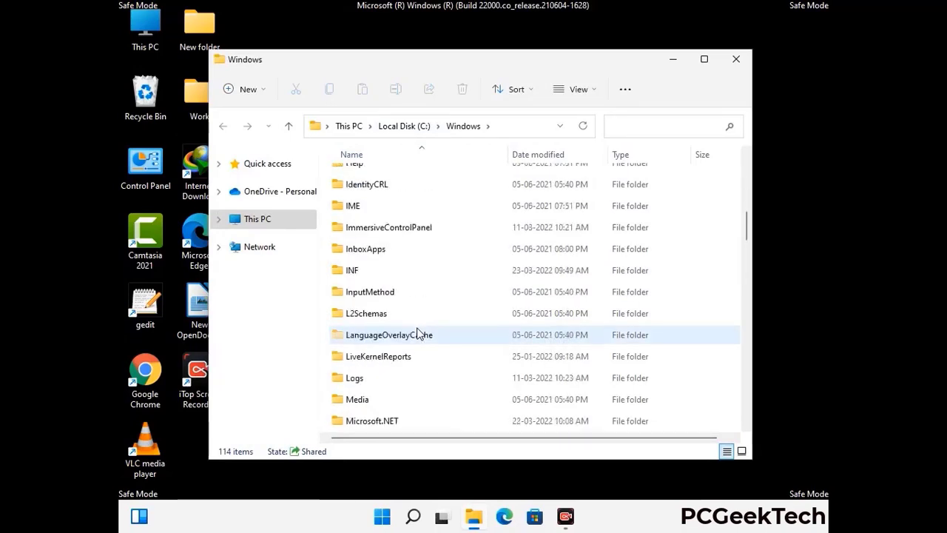
{"action": "scroll", "coordinate": [416, 334], "scroll_direction": "down", "scroll_amount": 1}
{"action": "scroll", "coordinate": [417, 335], "scroll_direction": "down", "scroll_amount": 6}
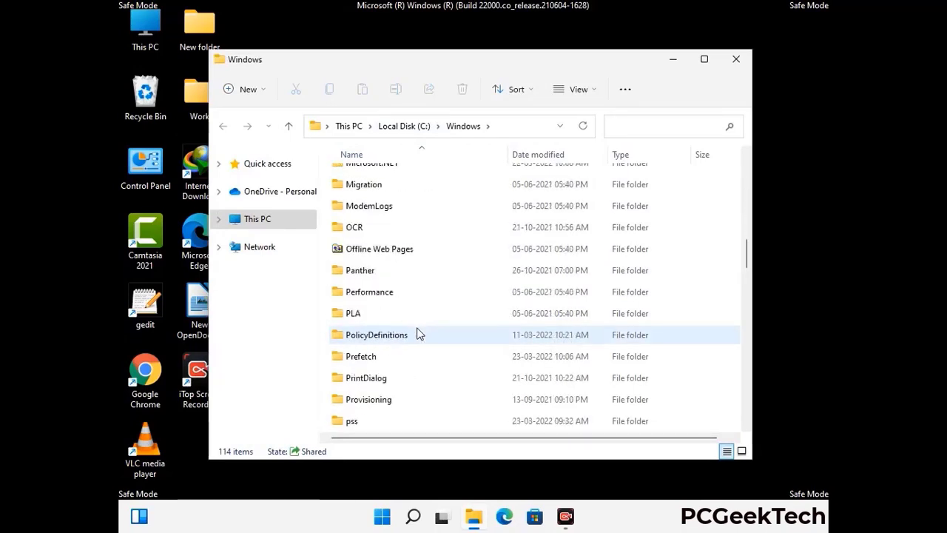
{"action": "scroll", "coordinate": [416, 334], "scroll_direction": "down", "scroll_amount": 7}
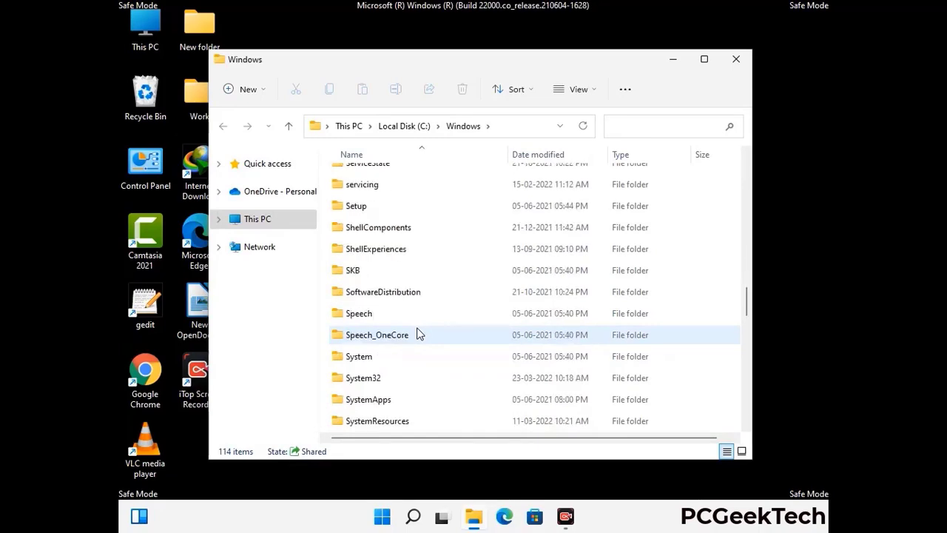
{"action": "scroll", "coordinate": [417, 335], "scroll_direction": "down", "scroll_amount": 10}
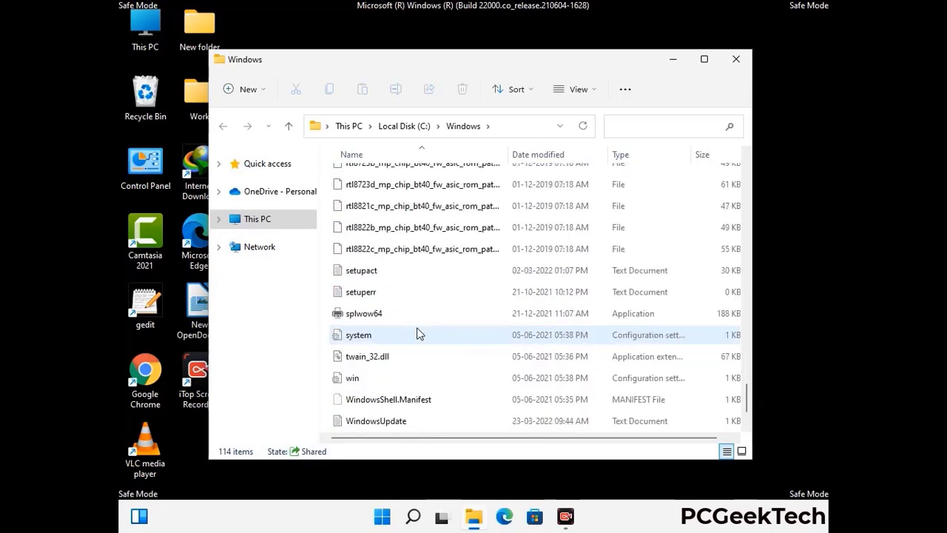
{"action": "scroll", "coordinate": [416, 335], "scroll_direction": "down", "scroll_amount": 1}
{"action": "scroll", "coordinate": [416, 334], "scroll_direction": "up", "scroll_amount": 12}
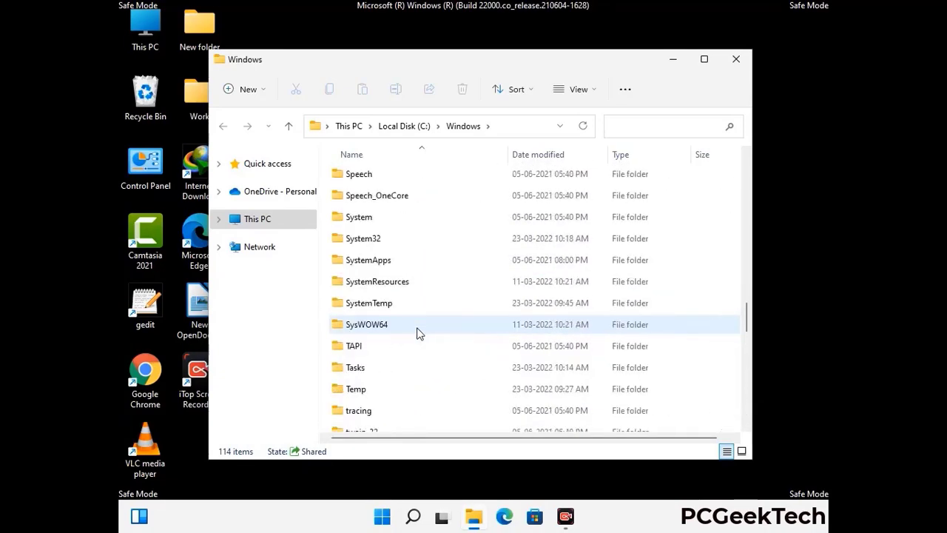
{"action": "scroll", "coordinate": [416, 334], "scroll_direction": "up", "scroll_amount": 3}
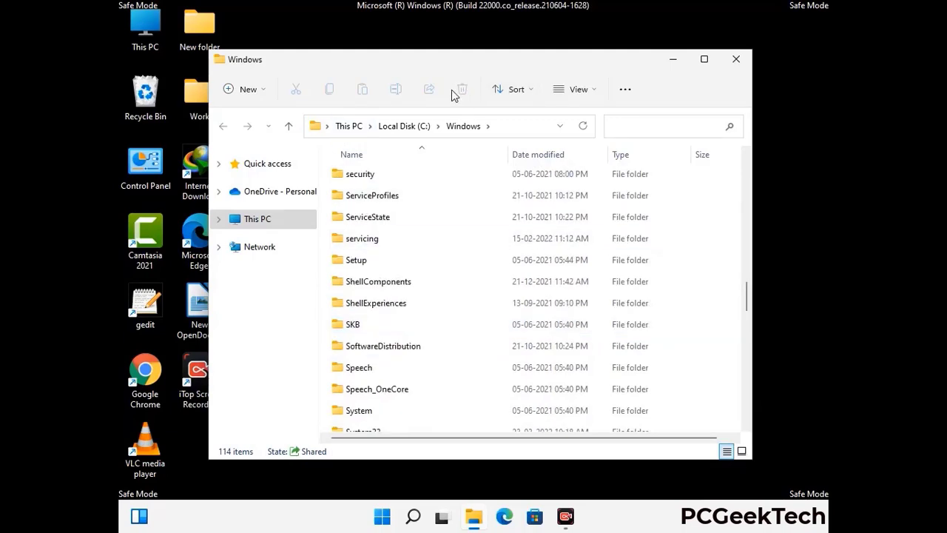
{"action": "left_click", "coordinate": [738, 59]}
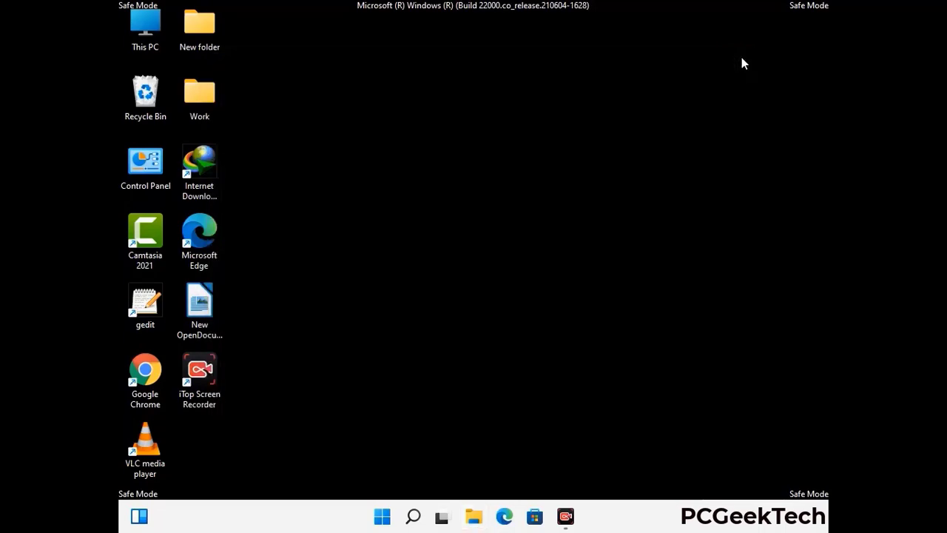
Step: Open the Temp folder by running %temp% from the Run dialog
{"action": "key", "text": "super+r"}
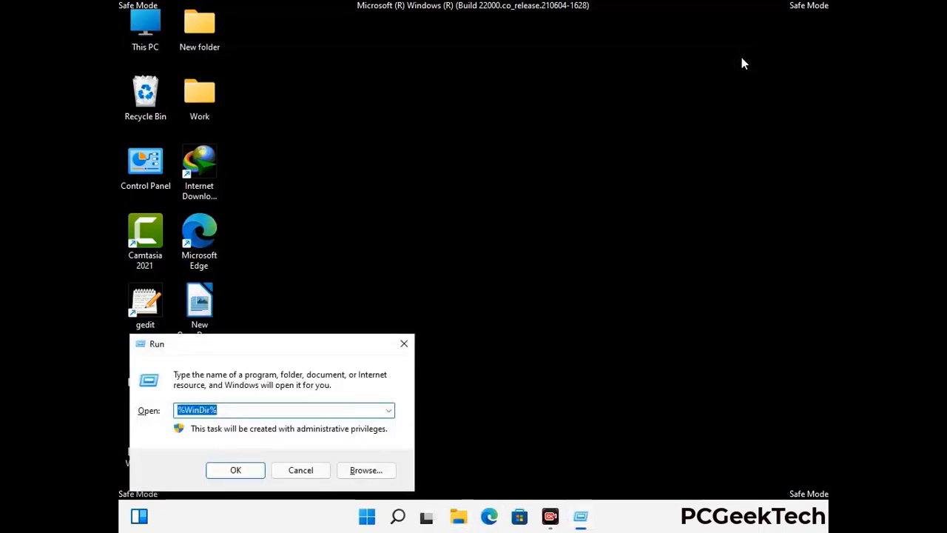
{"action": "left_click_drag", "start_coordinate": [315, 348], "coordinate": [537, 126]}
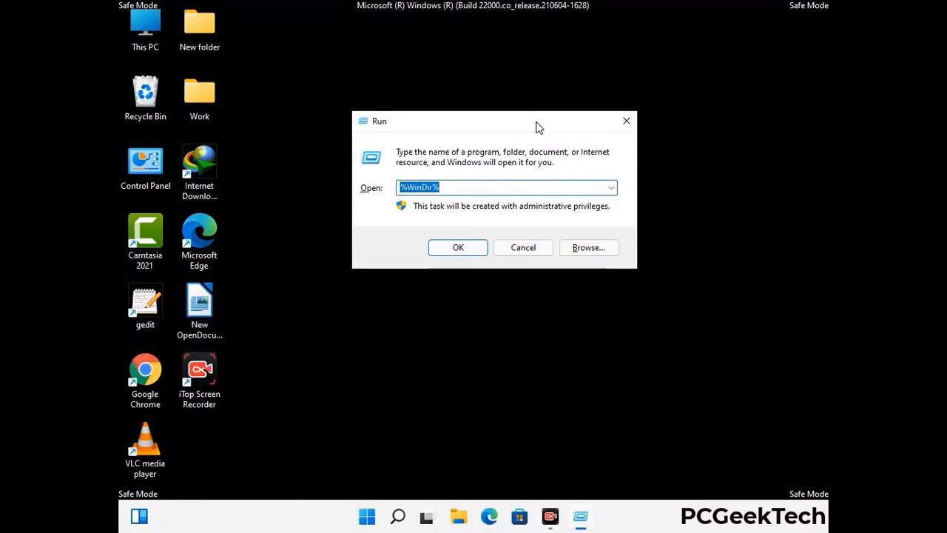
{"action": "type", "text": "%tem"}
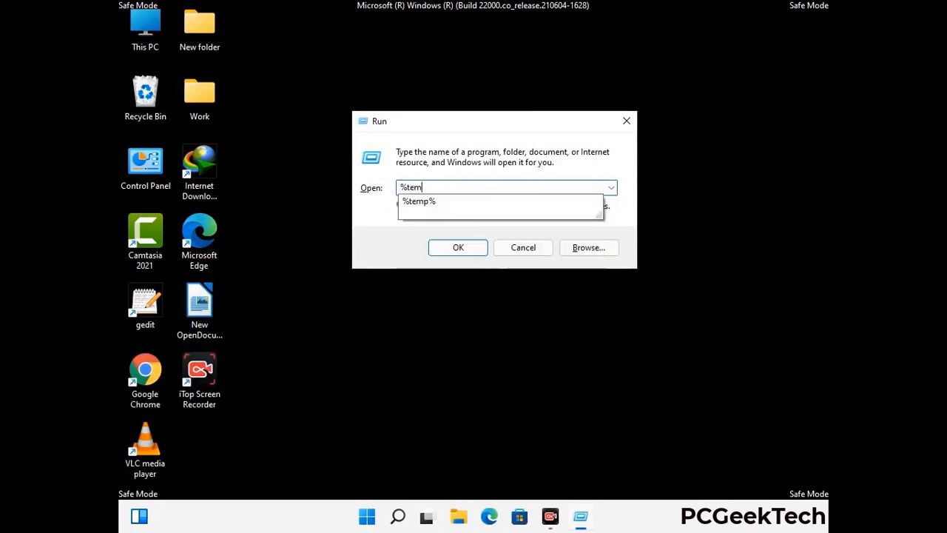
{"action": "type", "text": "p%"}
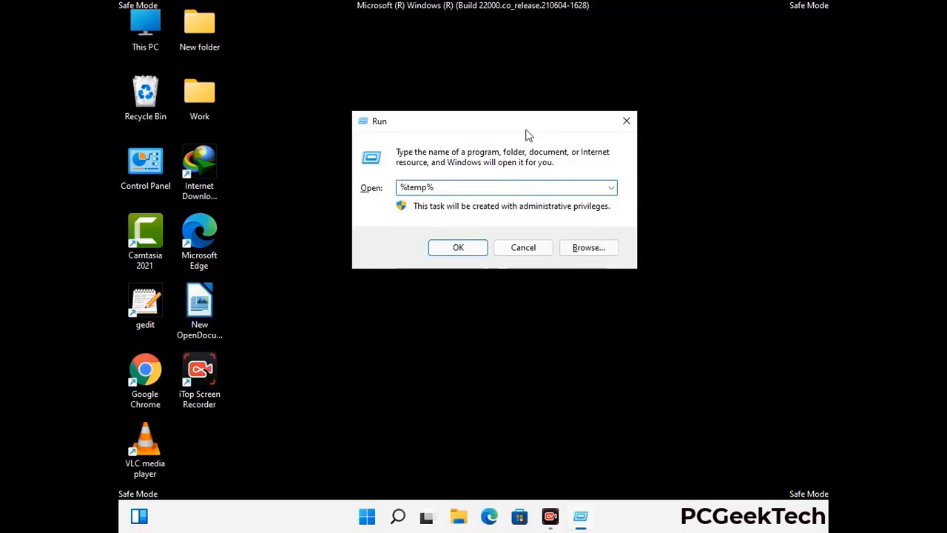
{"action": "left_click", "coordinate": [472, 246]}
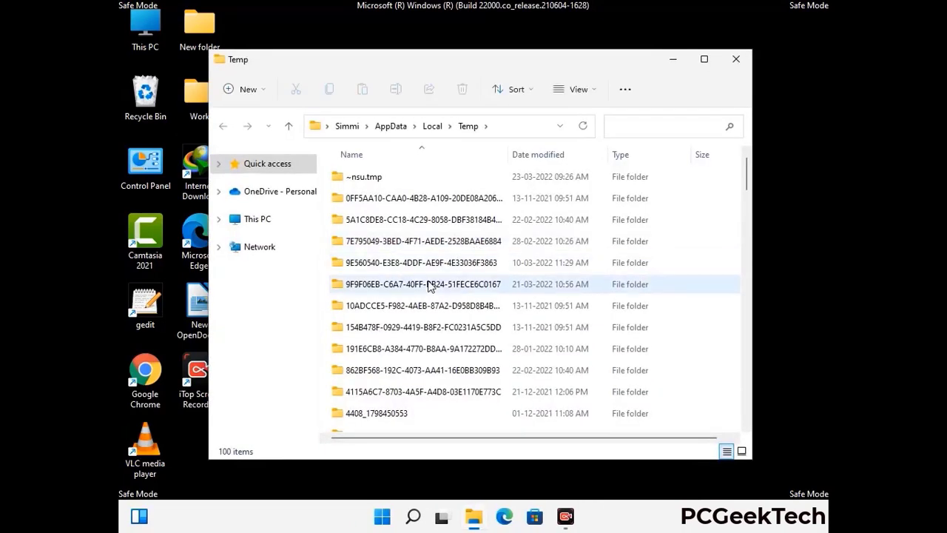
Step: Delete all files and folders in the Temp folder and close the folder window
{"action": "left_click", "coordinate": [430, 285]}
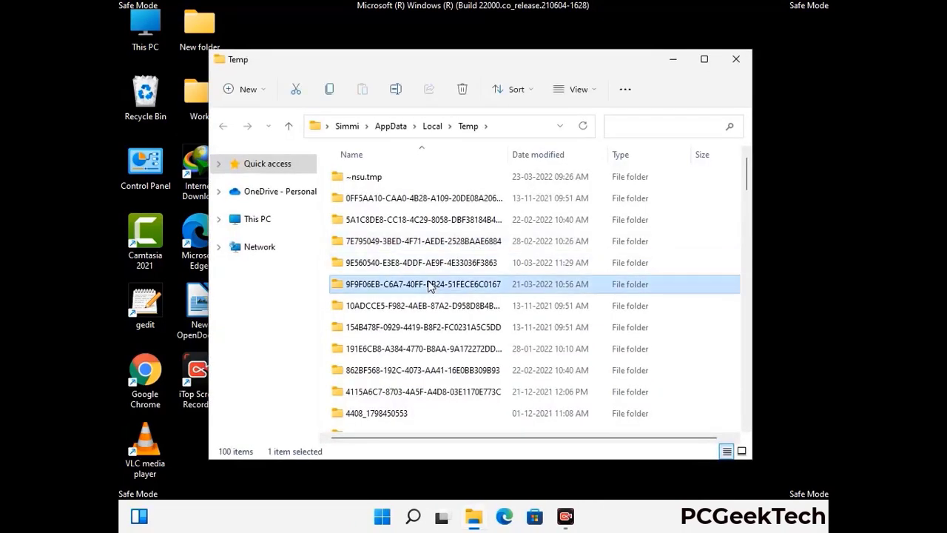
{"action": "key", "text": "ctrl+a"}
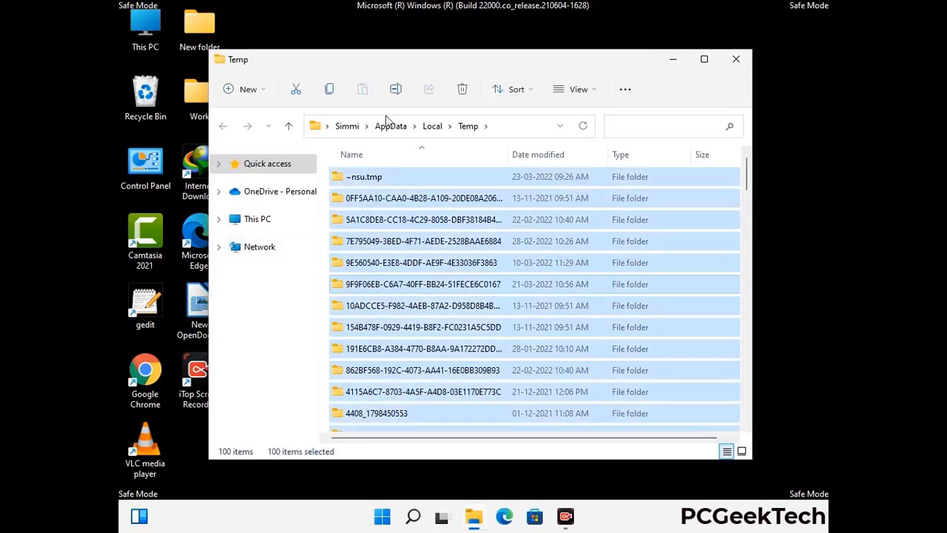
{"action": "left_click", "coordinate": [465, 90]}
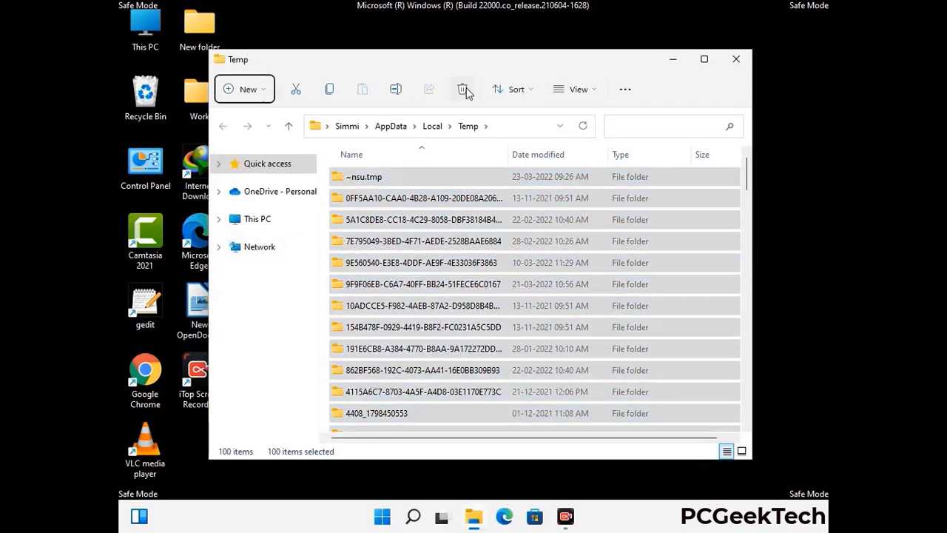
{"action": "left_click", "coordinate": [736, 59]}
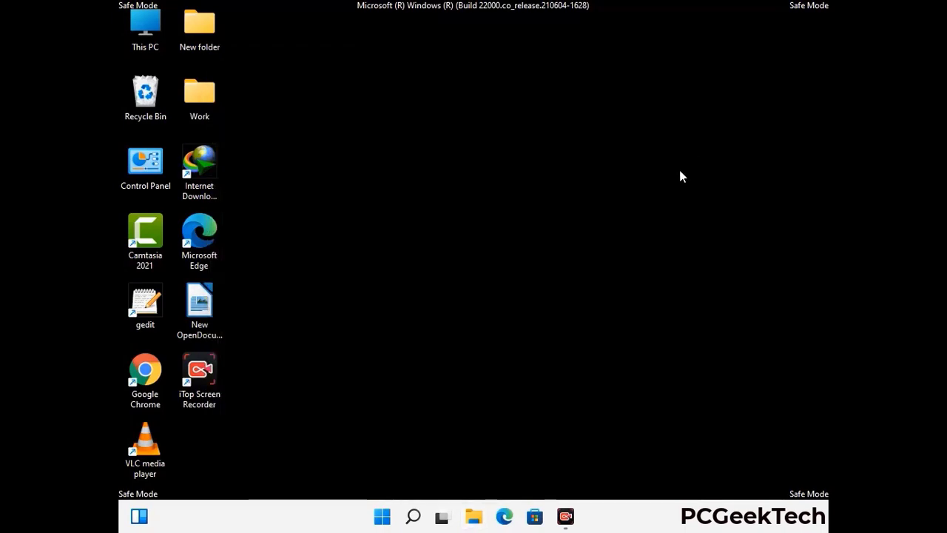
Step: Enter temp as the folder to open in the Run dialog
{"action": "key", "text": "super+r"}
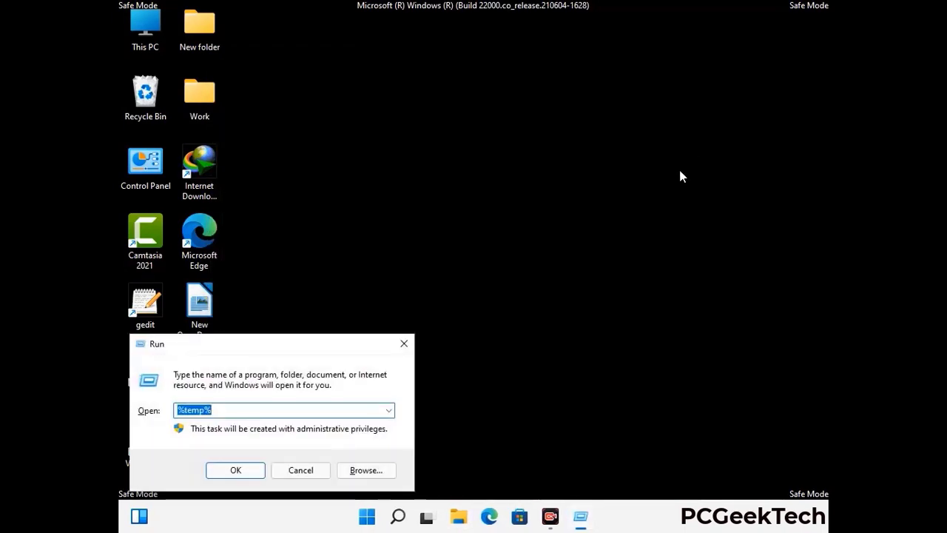
{"action": "left_click_drag", "start_coordinate": [319, 344], "coordinate": [540, 139]}
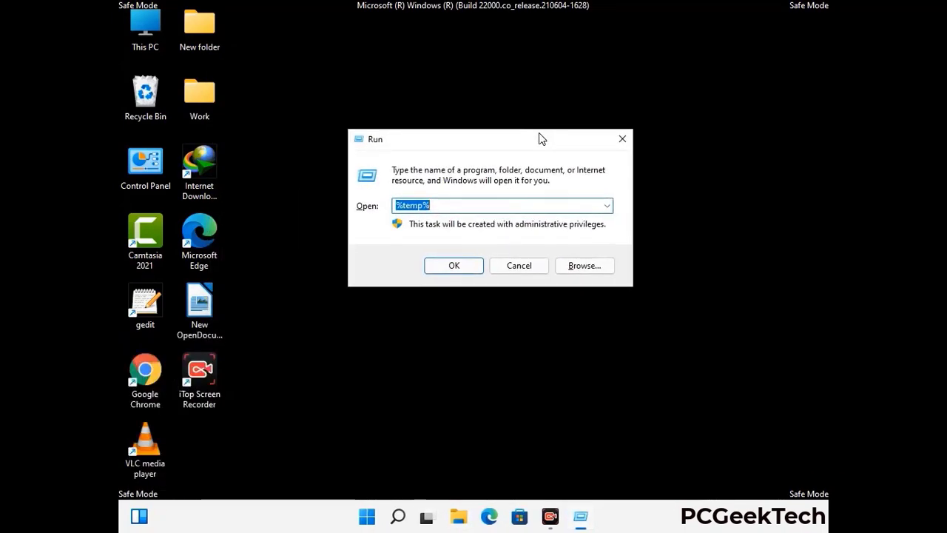
{"action": "type", "text": "temp"}
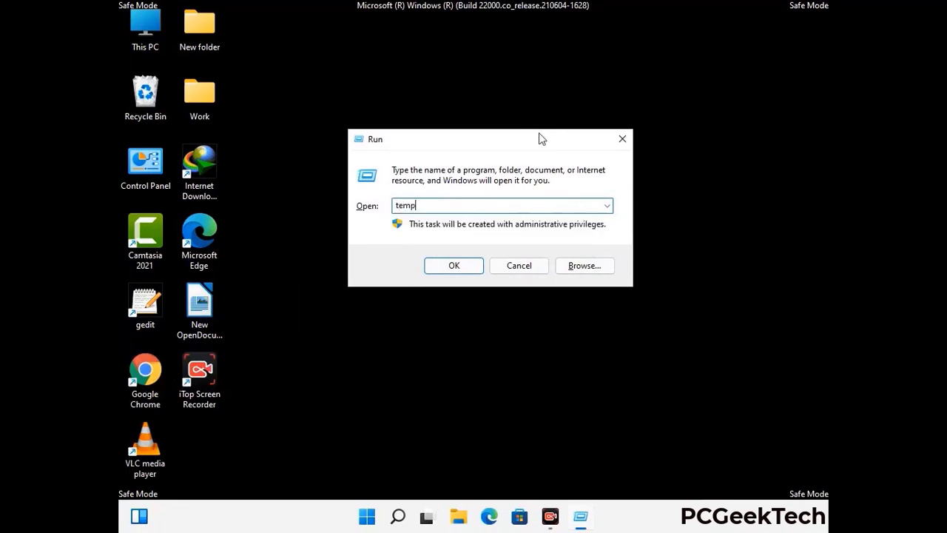
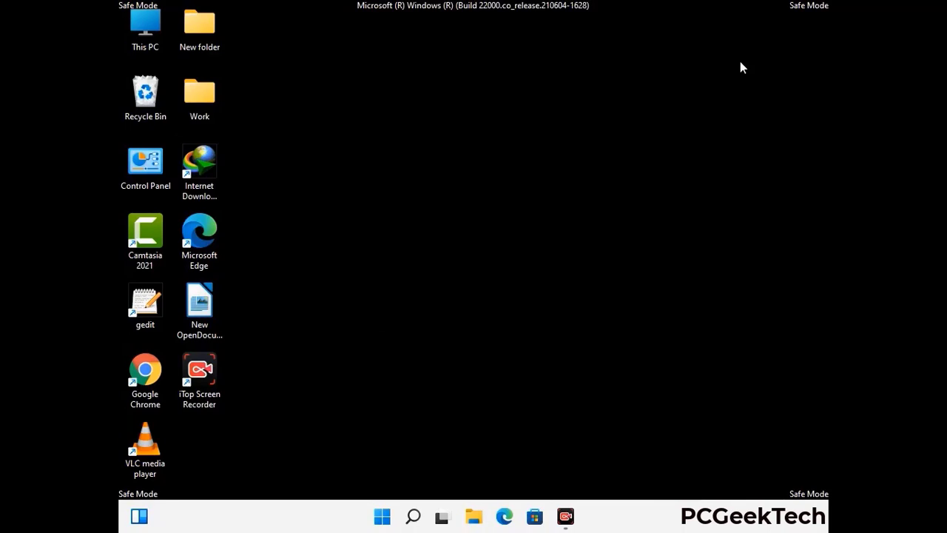
Step: Open the Registry Editor by running regedit from the Run dialog
{"action": "left_click_drag", "start_coordinate": [289, 345], "coordinate": [493, 118]}
{"action": "type", "text": "regedit"}
{"action": "key", "text": "Return"}
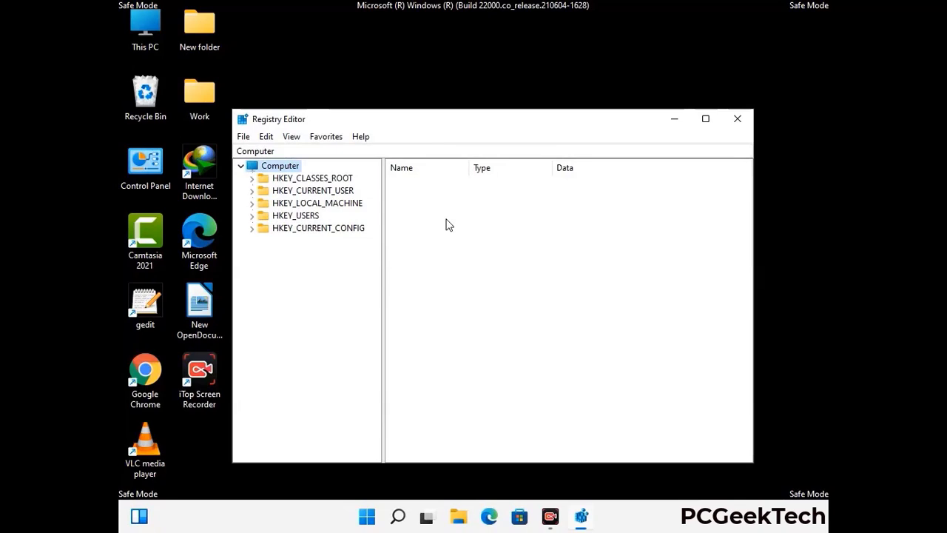
Step: Expand the registry tree to HKEY_CURRENT_USER\Software\Microsoft
{"action": "left_click", "coordinate": [317, 203]}
{"action": "left_click", "coordinate": [252, 191]}
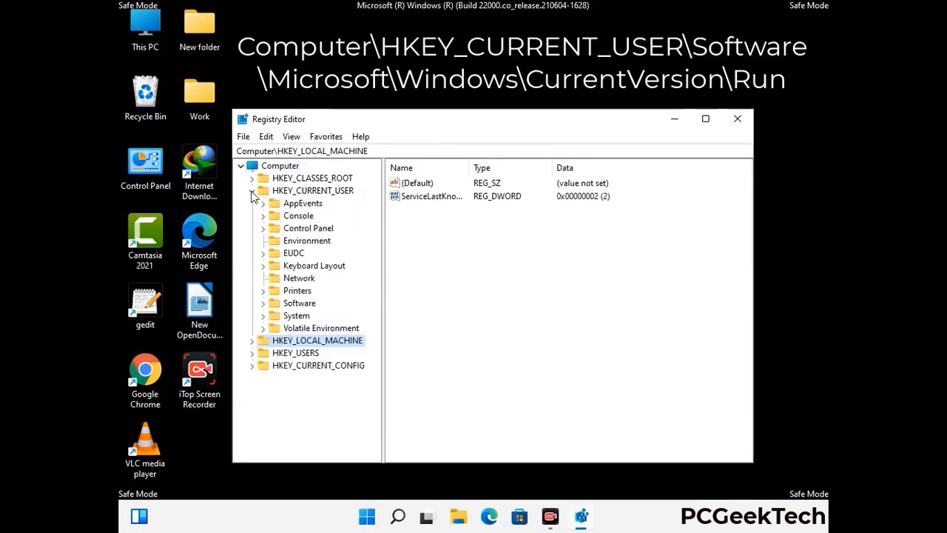
{"action": "left_click", "coordinate": [296, 304]}
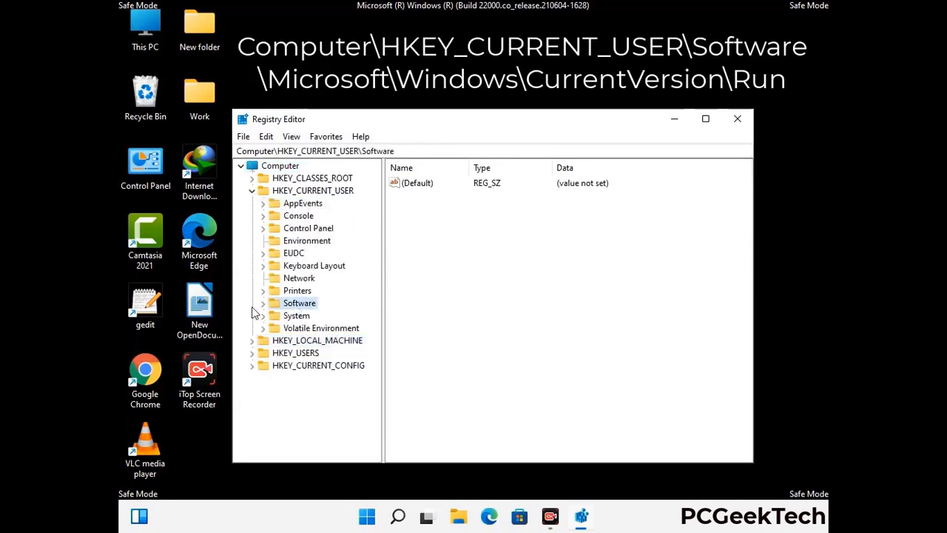
{"action": "left_click", "coordinate": [265, 305]}
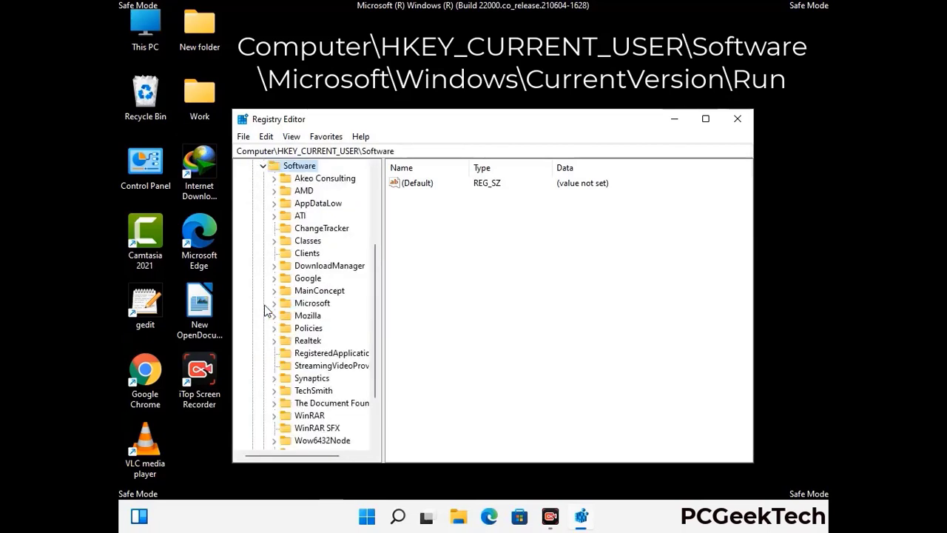
{"action": "double_click", "coordinate": [310, 303]}
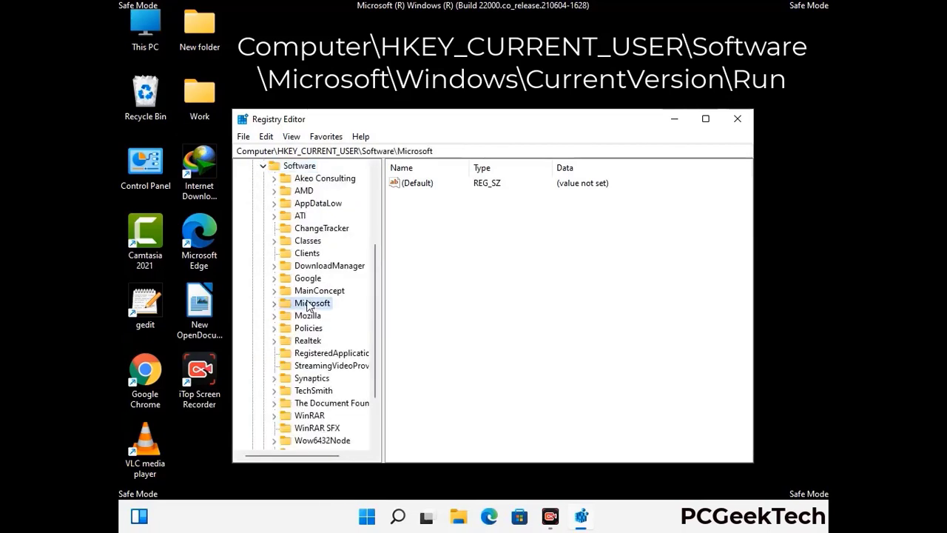
Step: Open the Windows\CurrentVersion\Run key under the Microsoft key to show its startup entries
{"action": "scroll", "coordinate": [343, 324], "scroll_direction": "down", "scroll_amount": 5}
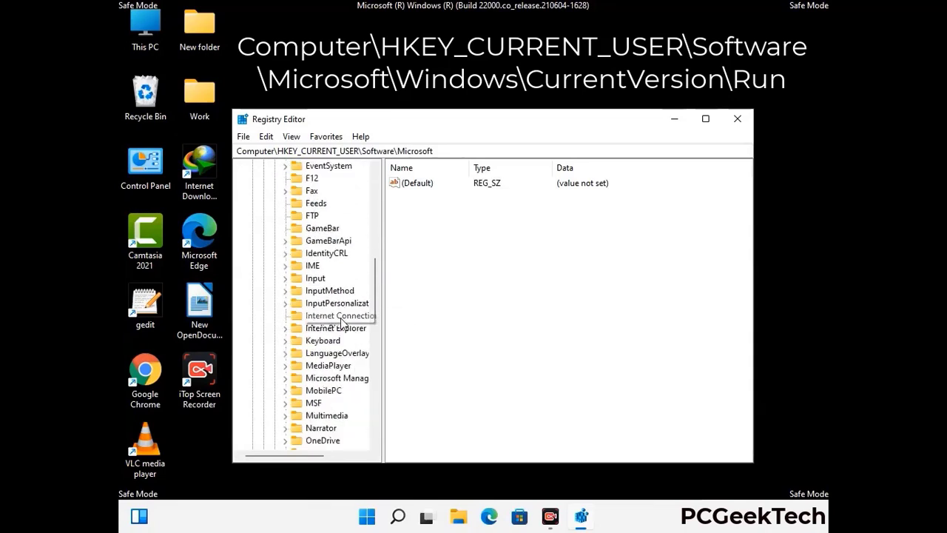
{"action": "scroll", "coordinate": [342, 323], "scroll_direction": "down", "scroll_amount": 3}
{"action": "scroll", "coordinate": [343, 323], "scroll_direction": "down", "scroll_amount": 6}
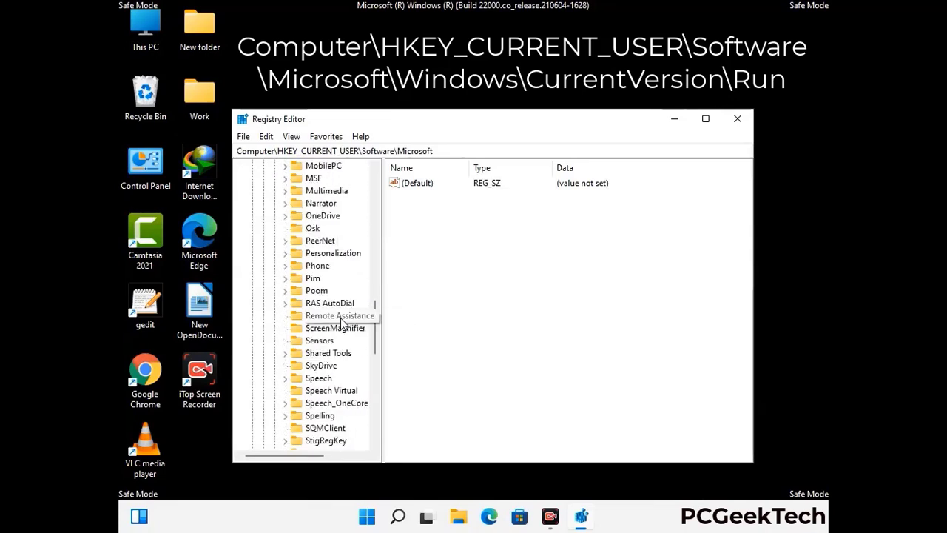
{"action": "scroll", "coordinate": [342, 323], "scroll_direction": "down", "scroll_amount": 3}
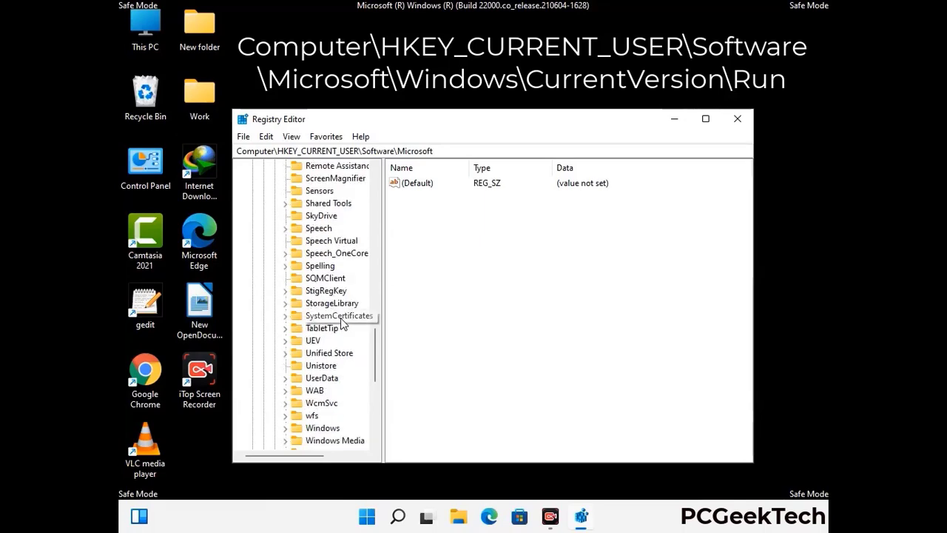
{"action": "double_click", "coordinate": [323, 353]}
{"action": "scroll", "coordinate": [333, 348], "scroll_direction": "down", "scroll_amount": 1}
{"action": "left_click", "coordinate": [344, 341]}
{"action": "double_click", "coordinate": [345, 344]}
{"action": "scroll", "coordinate": [340, 333], "scroll_direction": "down", "scroll_amount": 5}
{"action": "scroll", "coordinate": [339, 322], "scroll_direction": "down", "scroll_amount": 4}
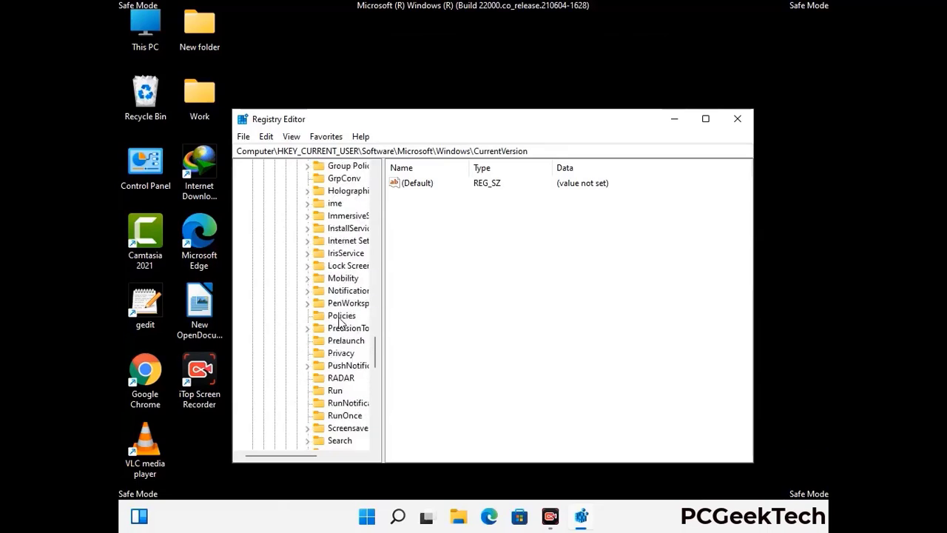
{"action": "scroll", "coordinate": [339, 322], "scroll_direction": "down", "scroll_amount": 1}
{"action": "left_click", "coordinate": [335, 354]}
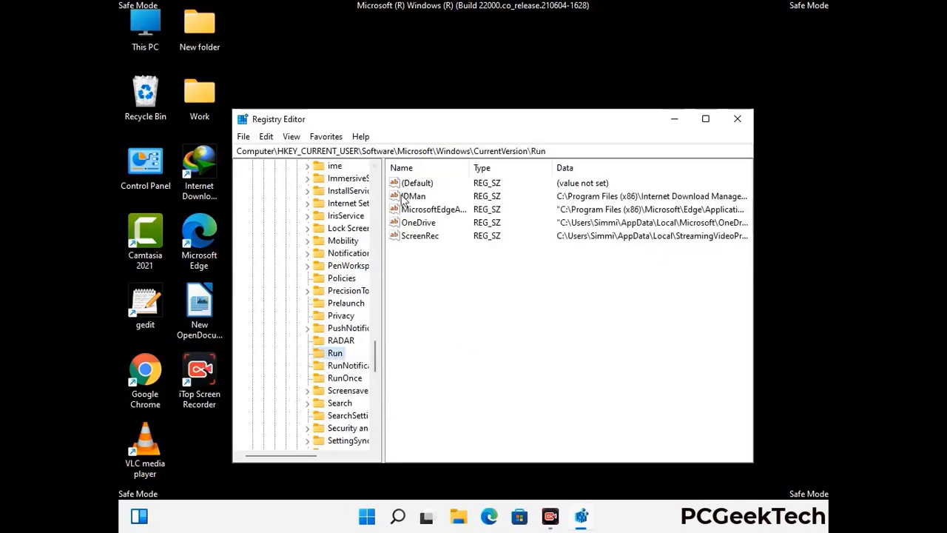
Step: Delete the ScreenRec value from the Run key and confirm the deletion
{"action": "left_click", "coordinate": [419, 236]}
{"action": "left_click", "coordinate": [434, 271]}
{"action": "left_click", "coordinate": [428, 238]}
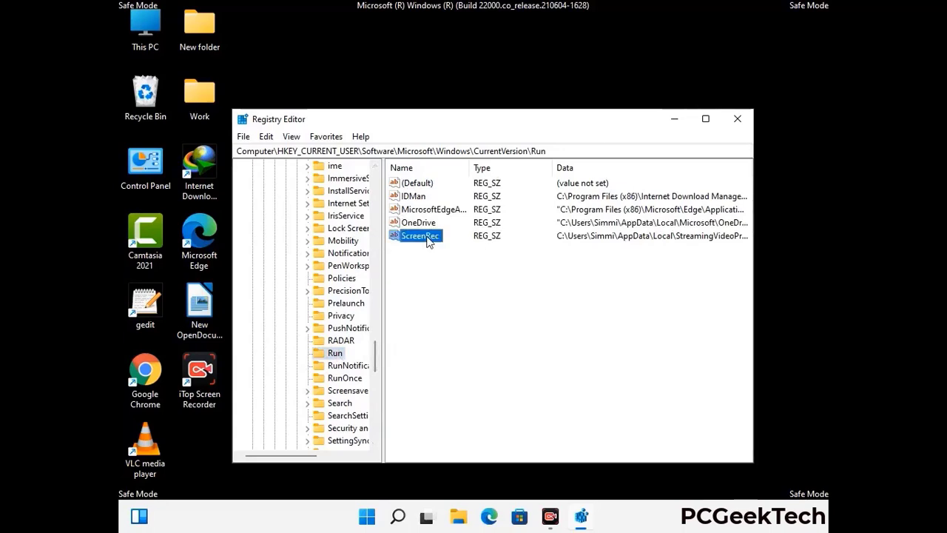
{"action": "right_click", "coordinate": [428, 241]}
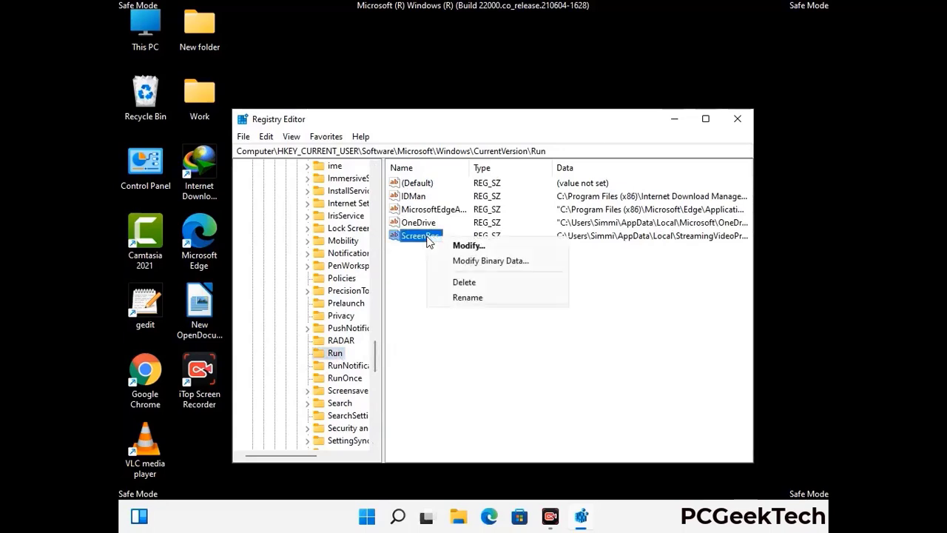
{"action": "left_click", "coordinate": [454, 281]}
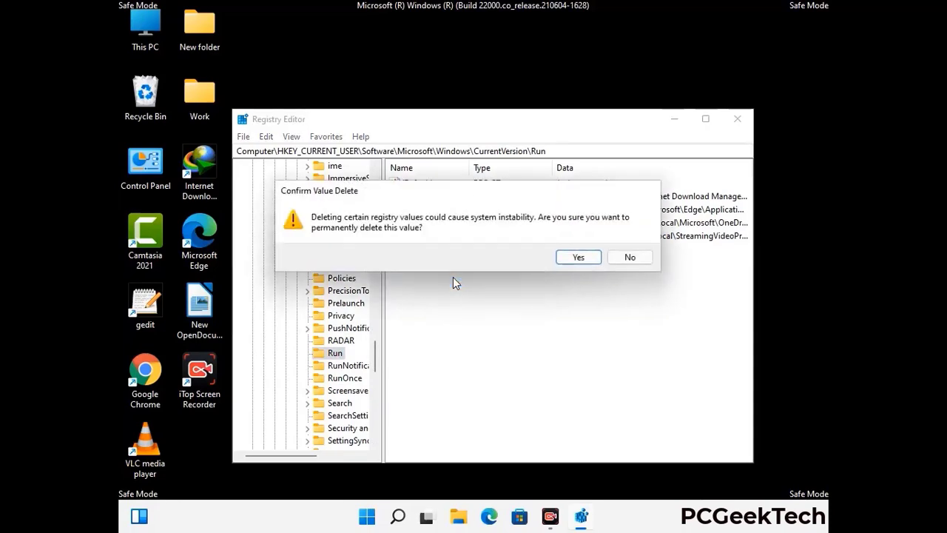
{"action": "left_click", "coordinate": [579, 258]}
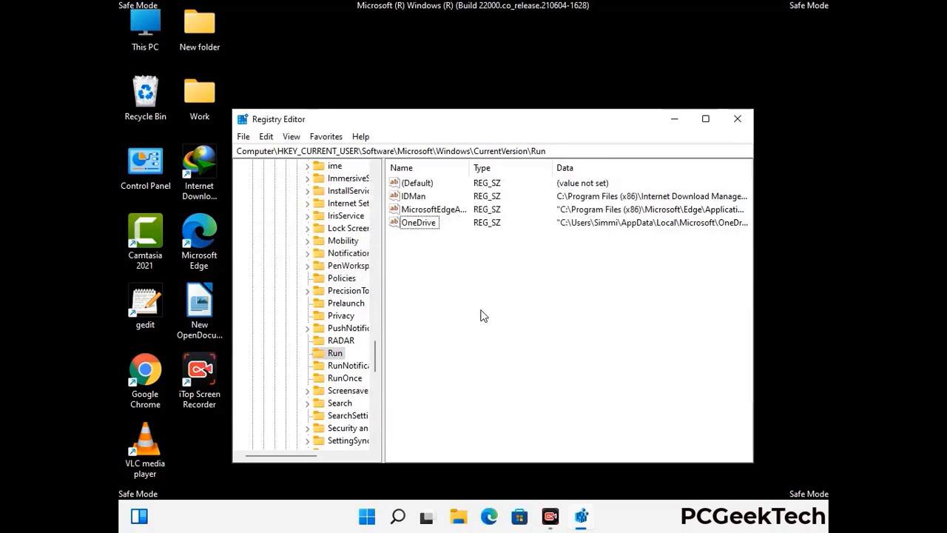
Step: Search the registry for "Virus Name", cancel the search and close the Registry Editor
{"action": "key", "text": "ctrl+f"}
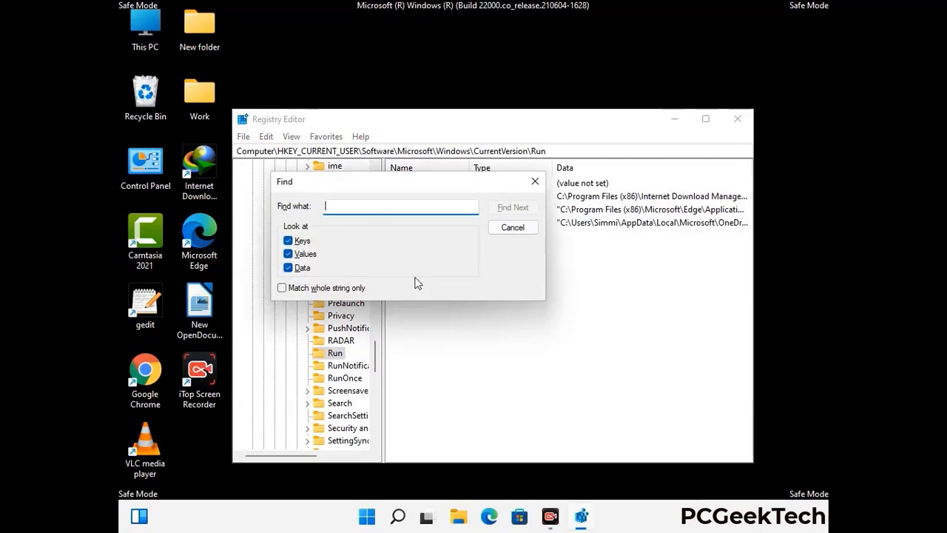
{"action": "type", "text": "Virus Name"}
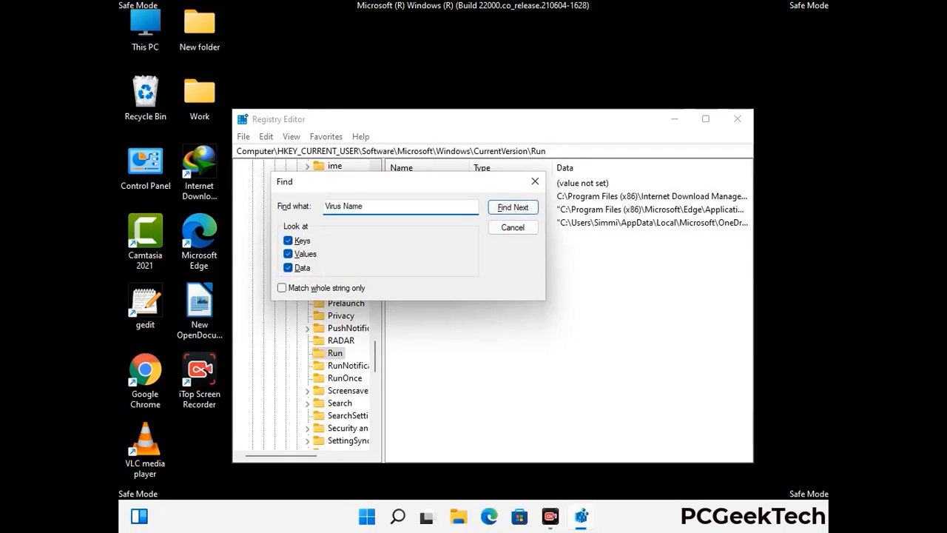
{"action": "left_click", "coordinate": [500, 211]}
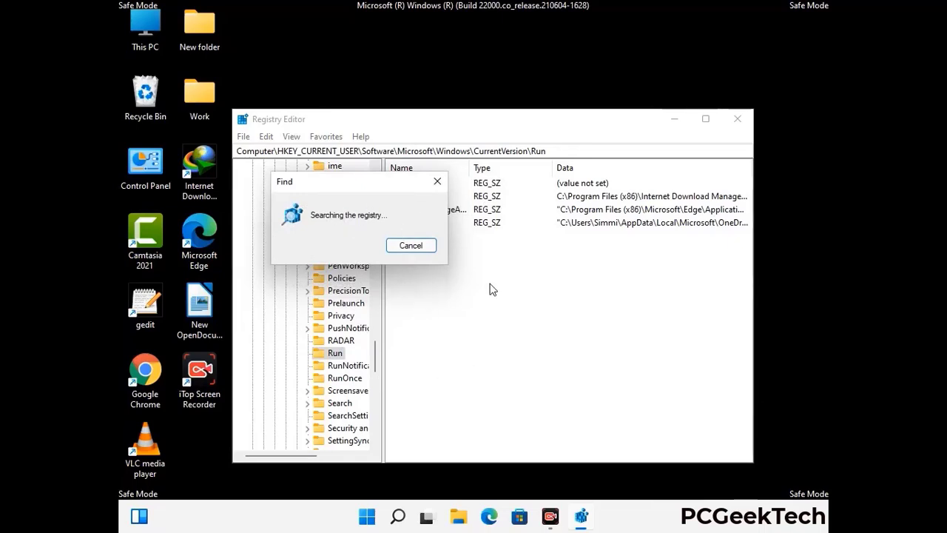
{"action": "left_click", "coordinate": [438, 182]}
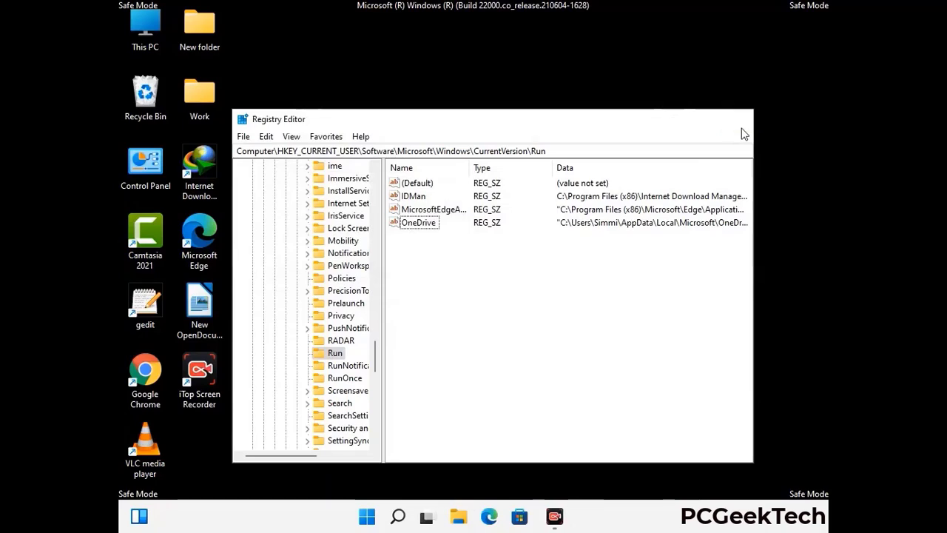
{"action": "left_click", "coordinate": [737, 119]}
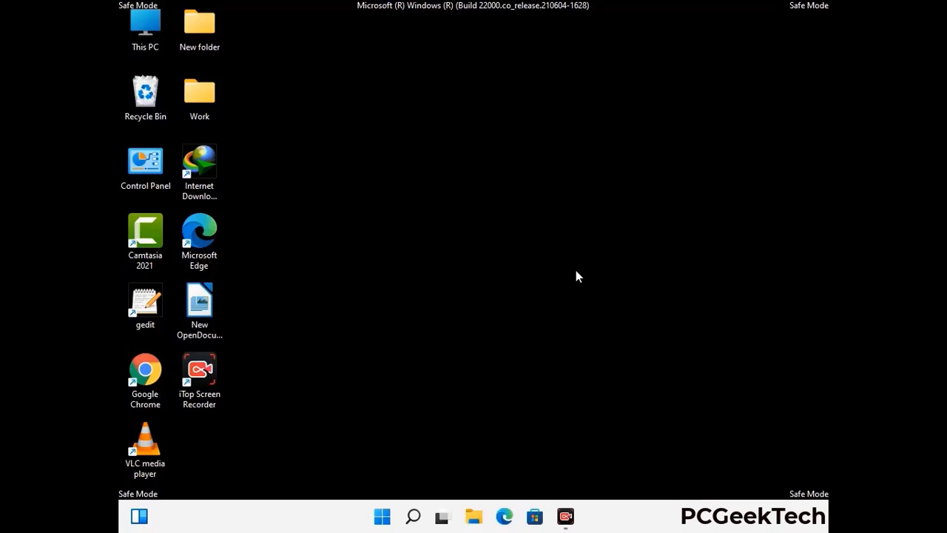
Step: Open System Configuration by running msconfig from the Run dialog
{"action": "key", "text": "super+r"}
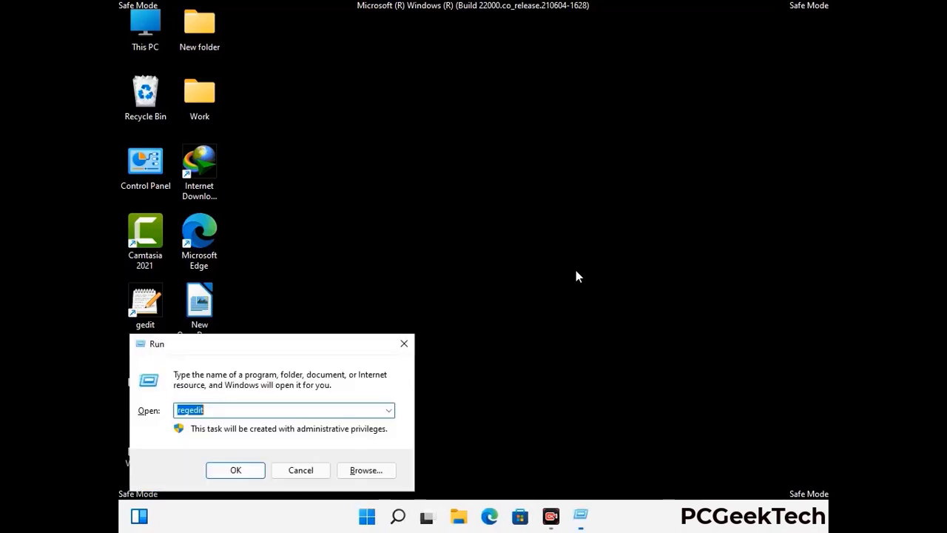
{"action": "left_click_drag", "start_coordinate": [276, 345], "coordinate": [486, 148]}
{"action": "type", "text": "msc"}
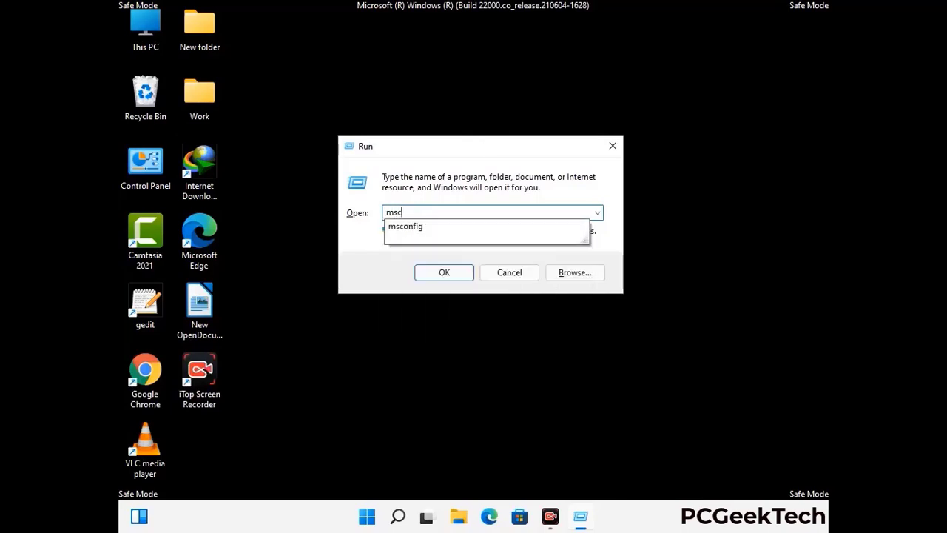
{"action": "type", "text": "onfig"}
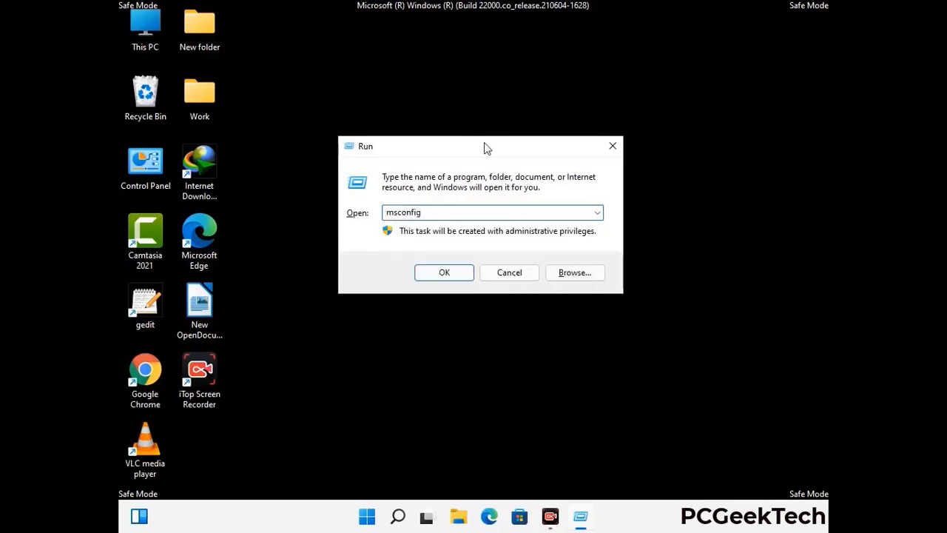
{"action": "left_click", "coordinate": [438, 272]}
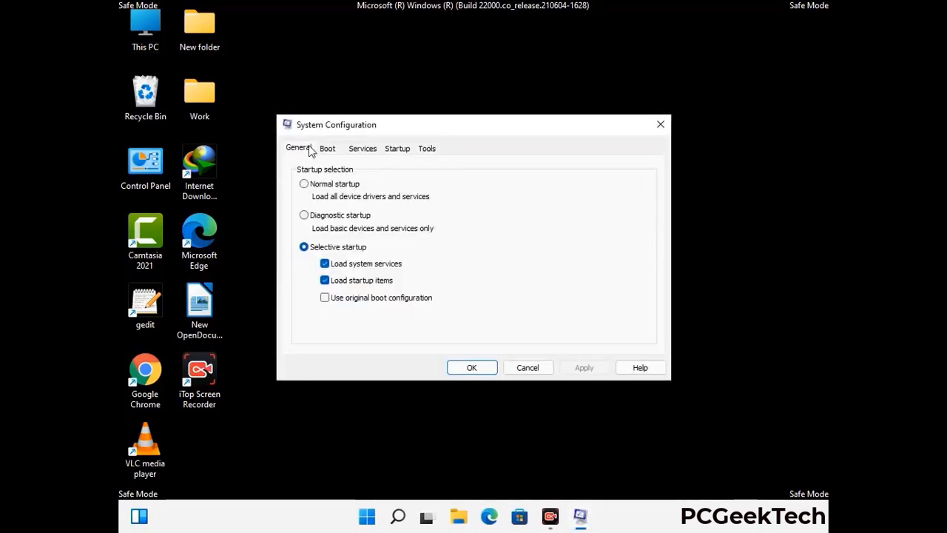
Step: Turn off Safe boot in the boot options for Windows 11
{"action": "left_click", "coordinate": [328, 149]}
{"action": "left_click", "coordinate": [306, 282]}
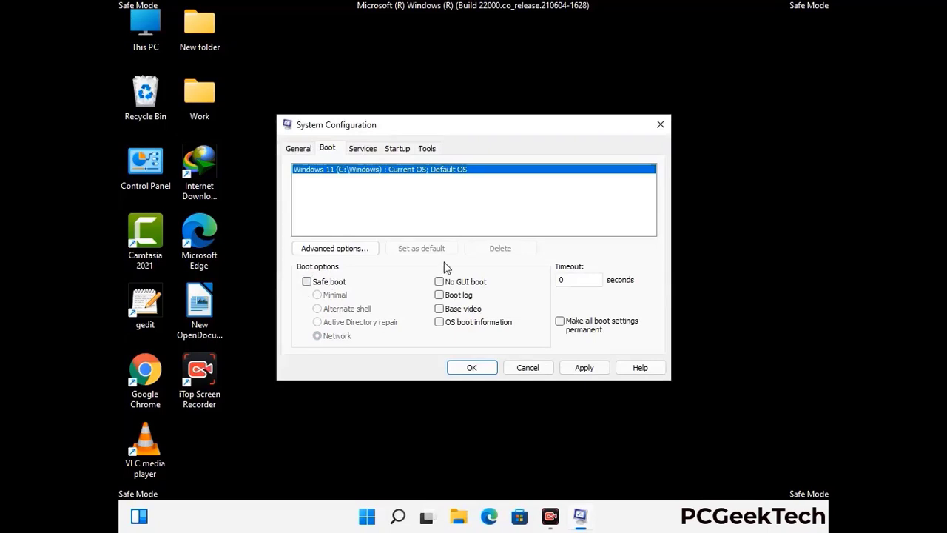